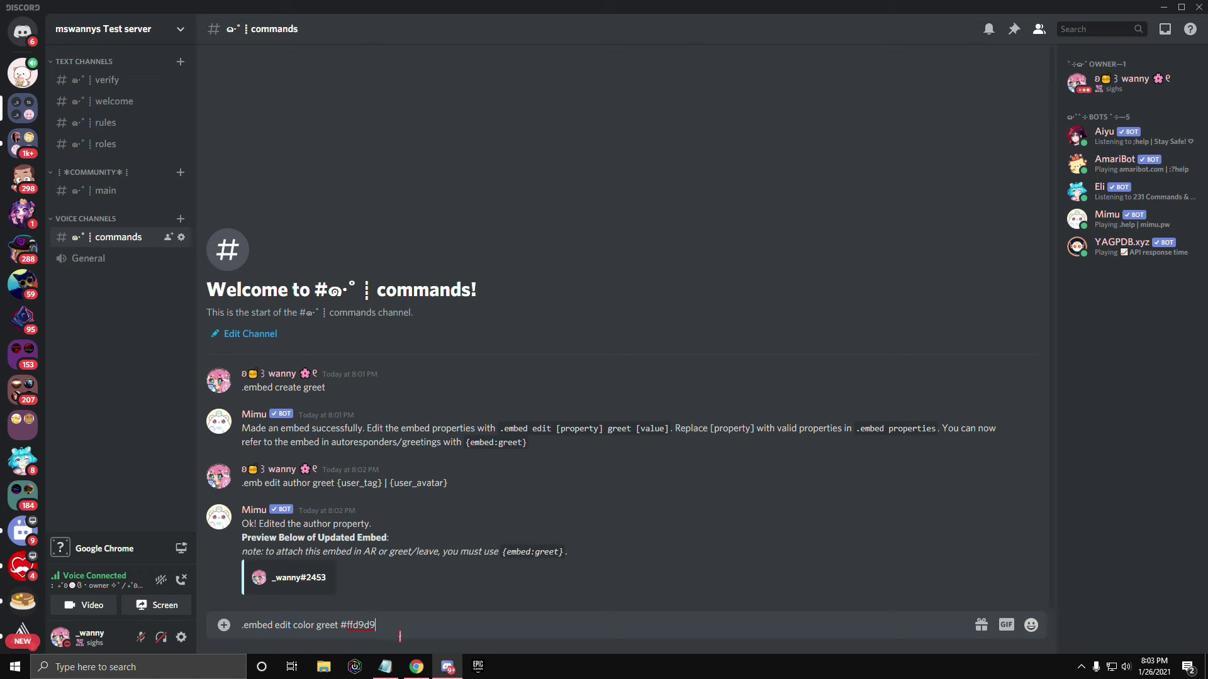
Send the drafted bot command that sets the greet embed's color to #ffd9d9.
{"action": "key", "text": "Return"}
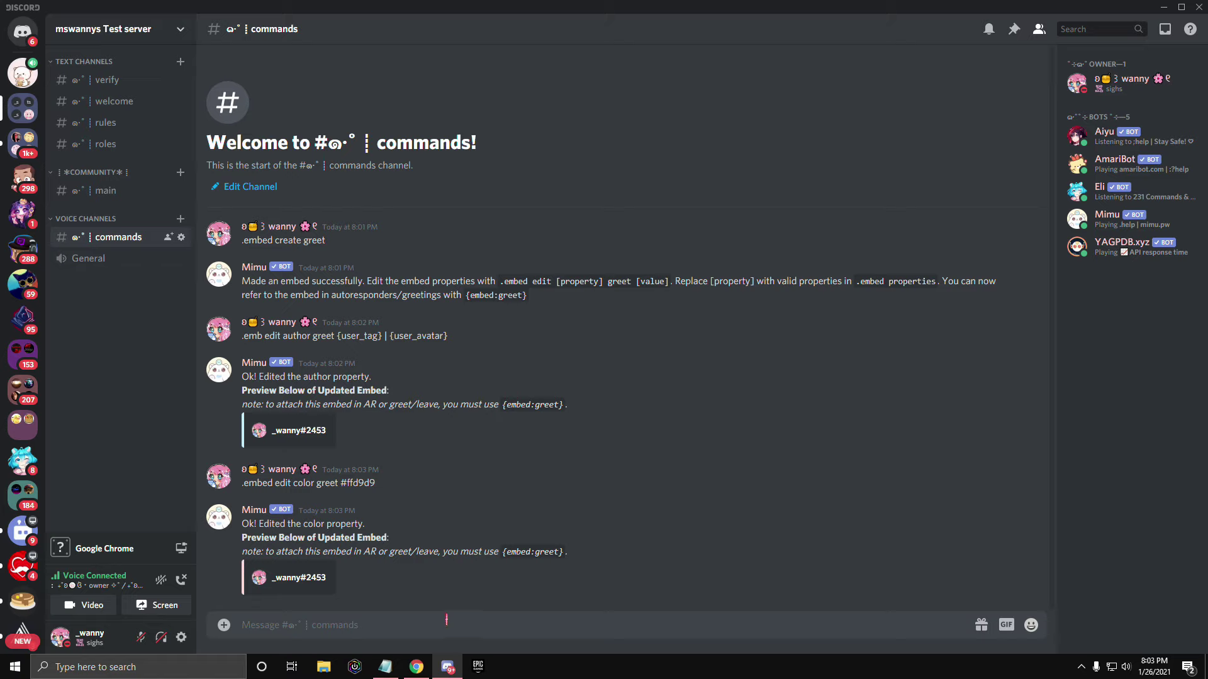
Draft the message "*embed edit thumbnail greet" in the commands channel without sending it.
{"action": "type", "text": "."}
{"action": "type", "text": "embed"}
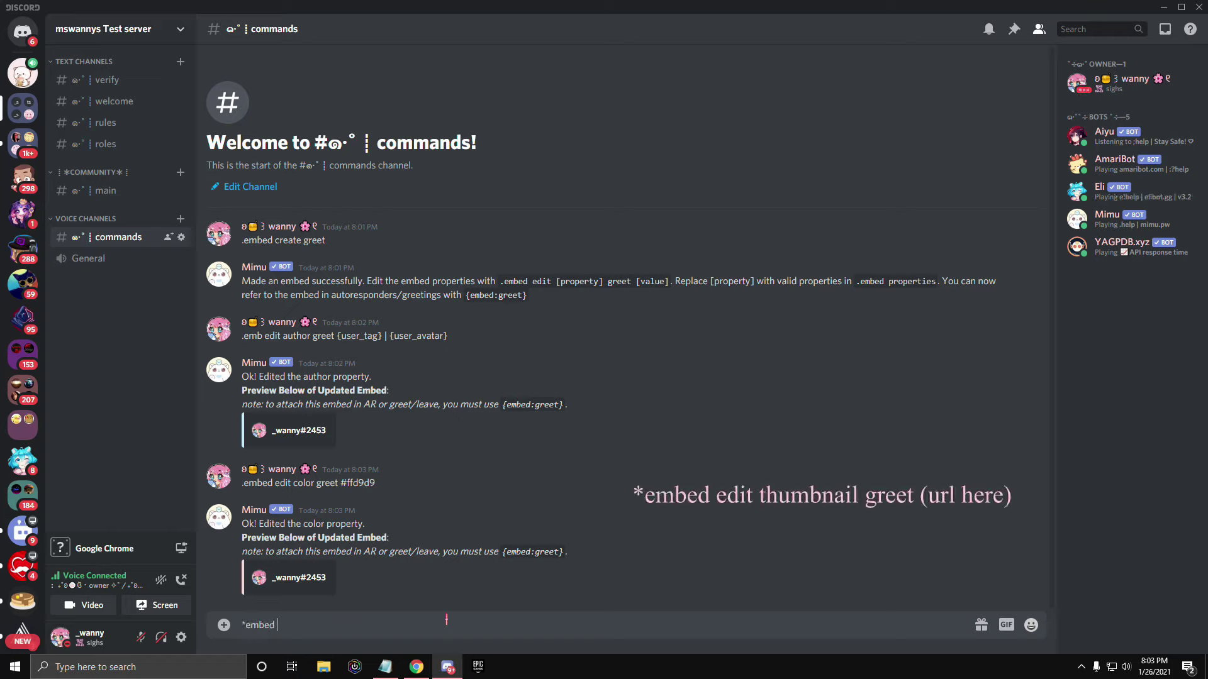
{"action": "type", "text": " edit thumbnail greet"}
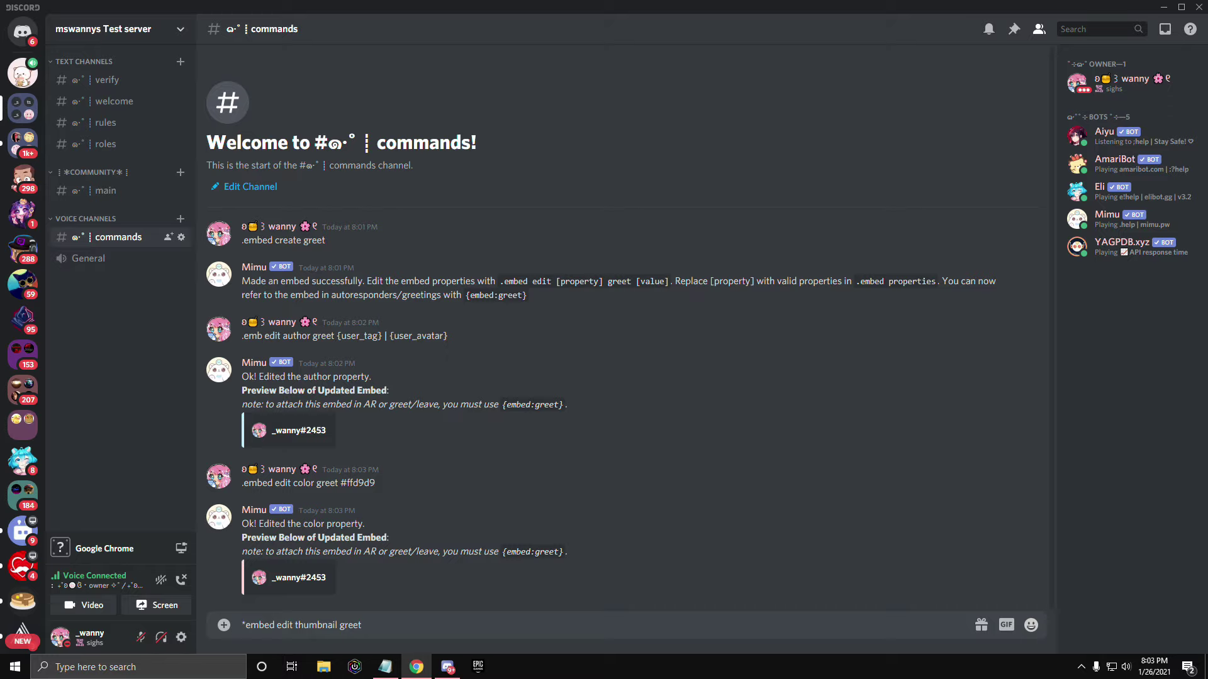
Switch to Chrome, open the Cute Phone GIF from Tenor's happy anime results, and copy its image address.
{"action": "key", "text": "alt+Tab"}
{"action": "key", "text": "super+Up"}
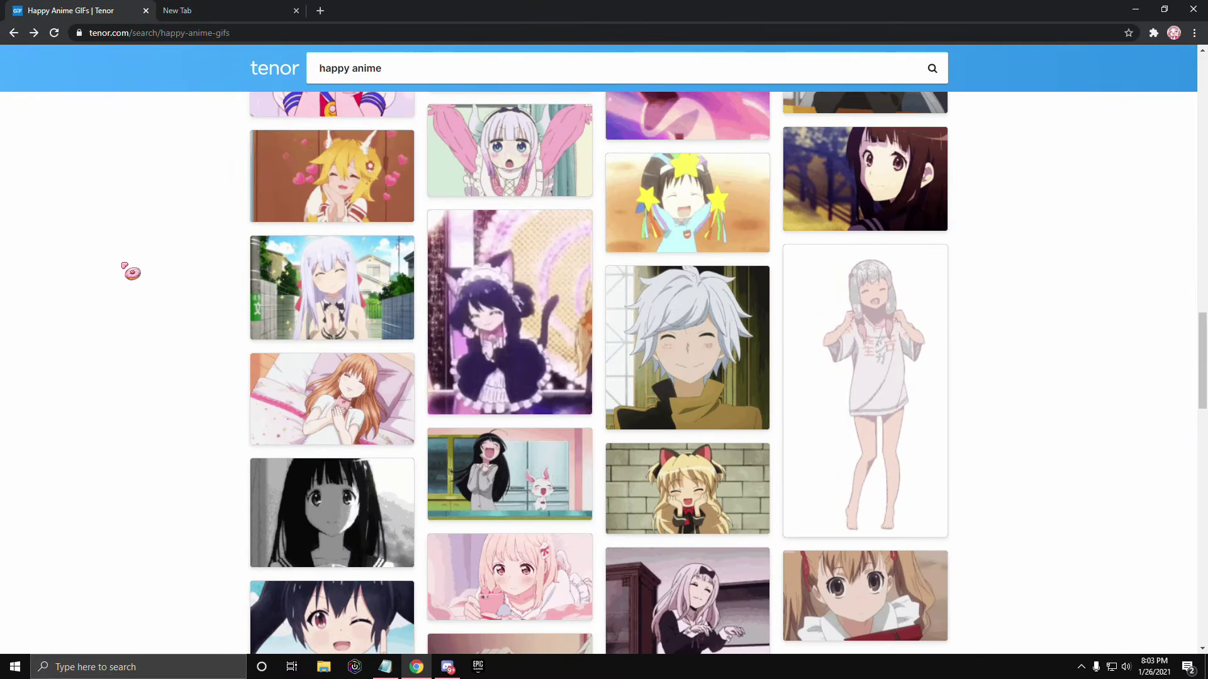
{"action": "scroll", "coordinate": [130, 272], "scroll_direction": "up", "scroll_amount": 6}
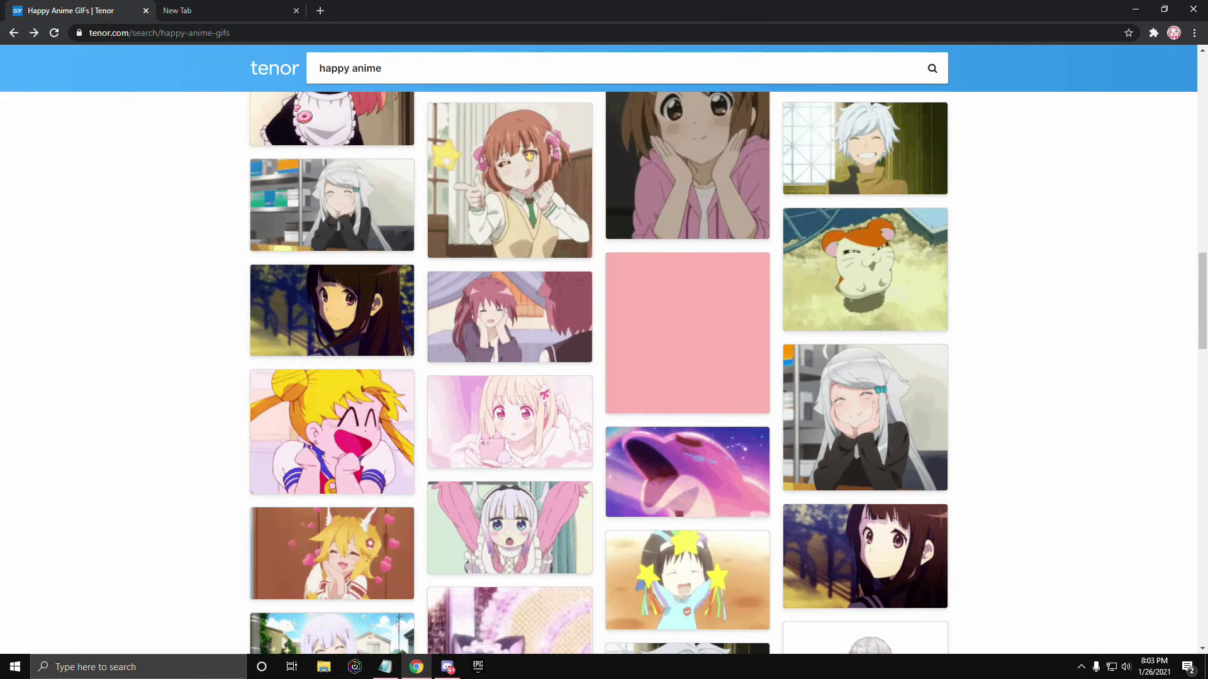
{"action": "scroll", "coordinate": [297, 109], "scroll_direction": "up", "scroll_amount": 5}
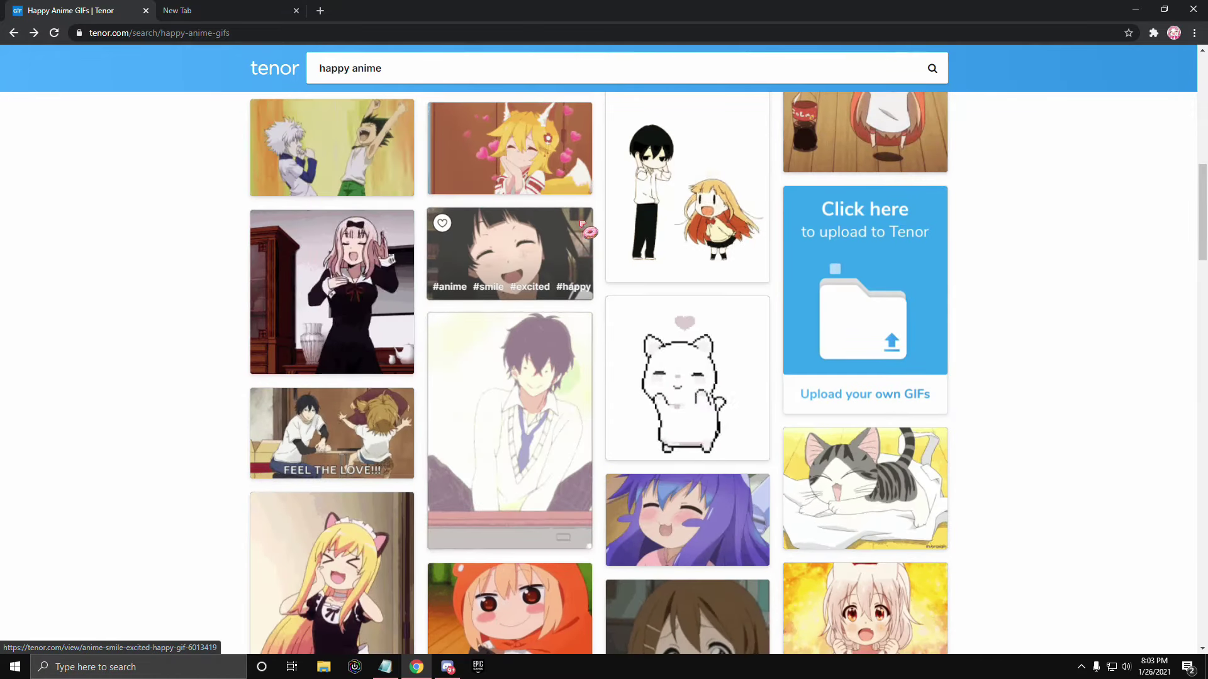
{"action": "scroll", "coordinate": [567, 252], "scroll_direction": "up", "scroll_amount": 3}
{"action": "scroll", "coordinate": [328, 454], "scroll_direction": "down", "scroll_amount": 6}
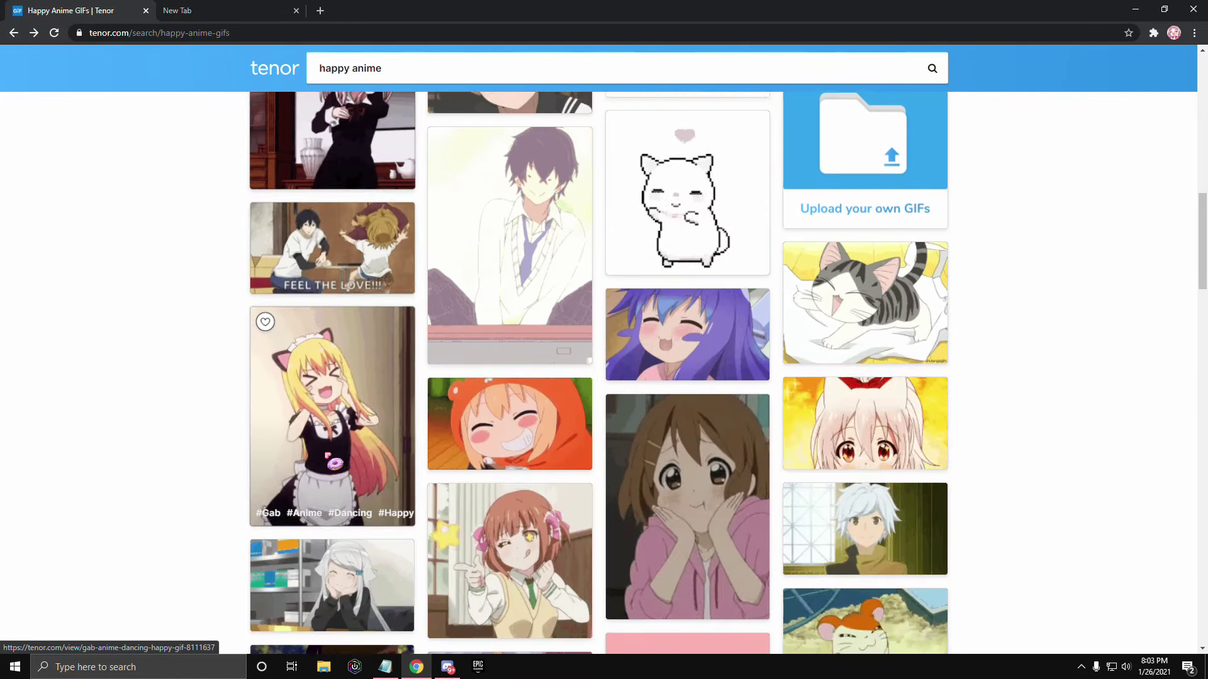
{"action": "scroll", "coordinate": [332, 415], "scroll_direction": "down", "scroll_amount": 6}
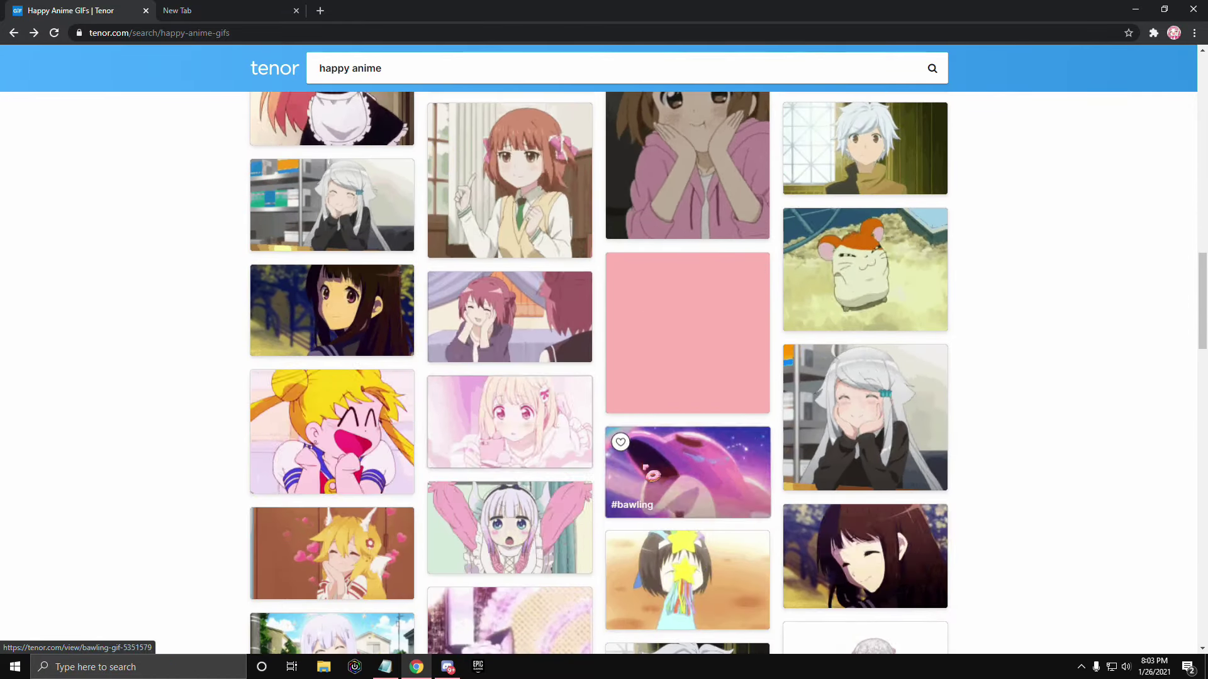
{"action": "left_click", "coordinate": [584, 440]}
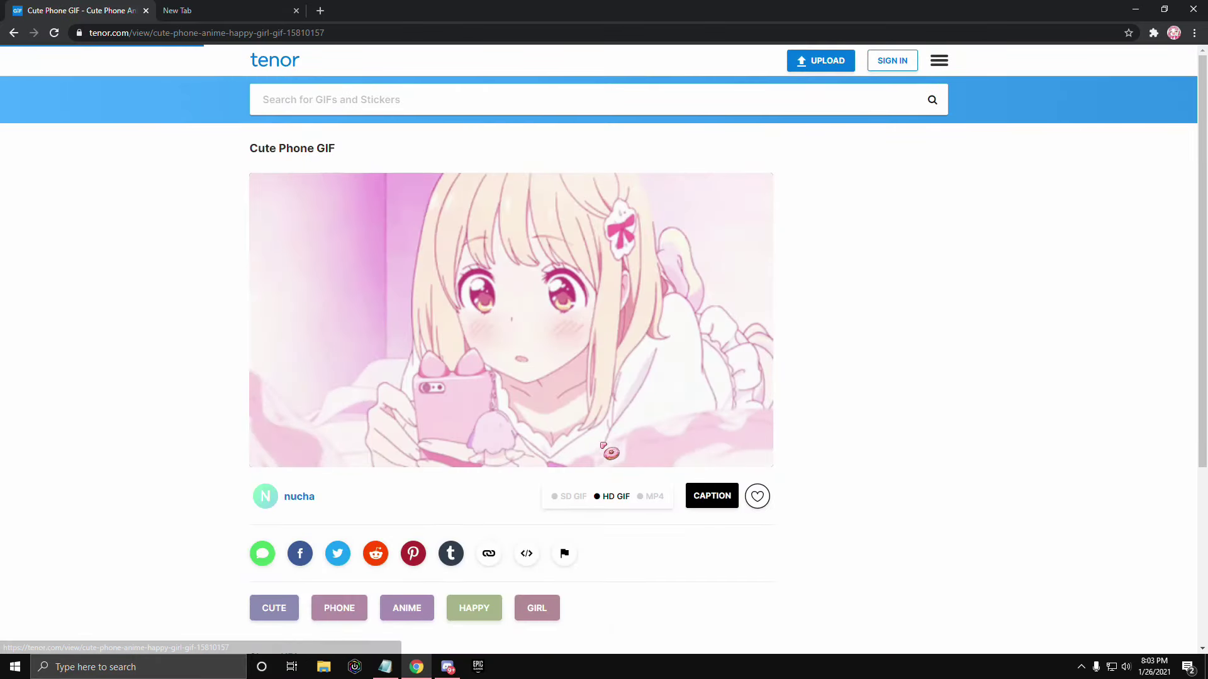
{"action": "right_click", "coordinate": [521, 300]}
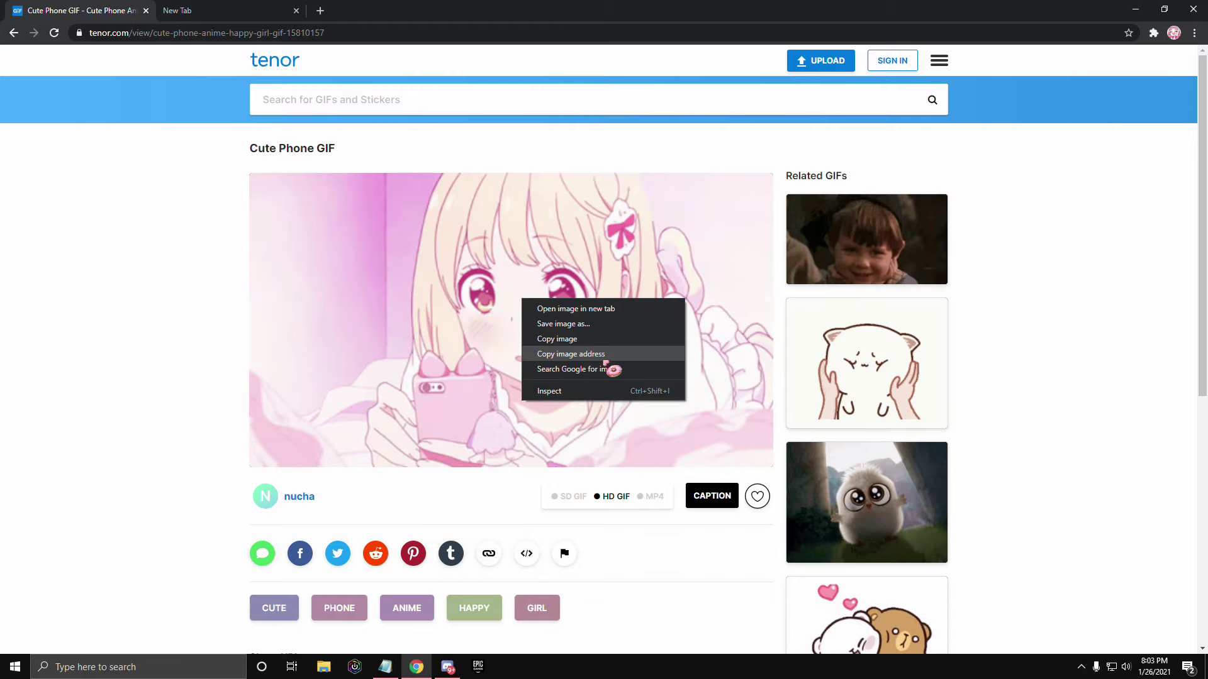
{"action": "left_click", "coordinate": [562, 355]}
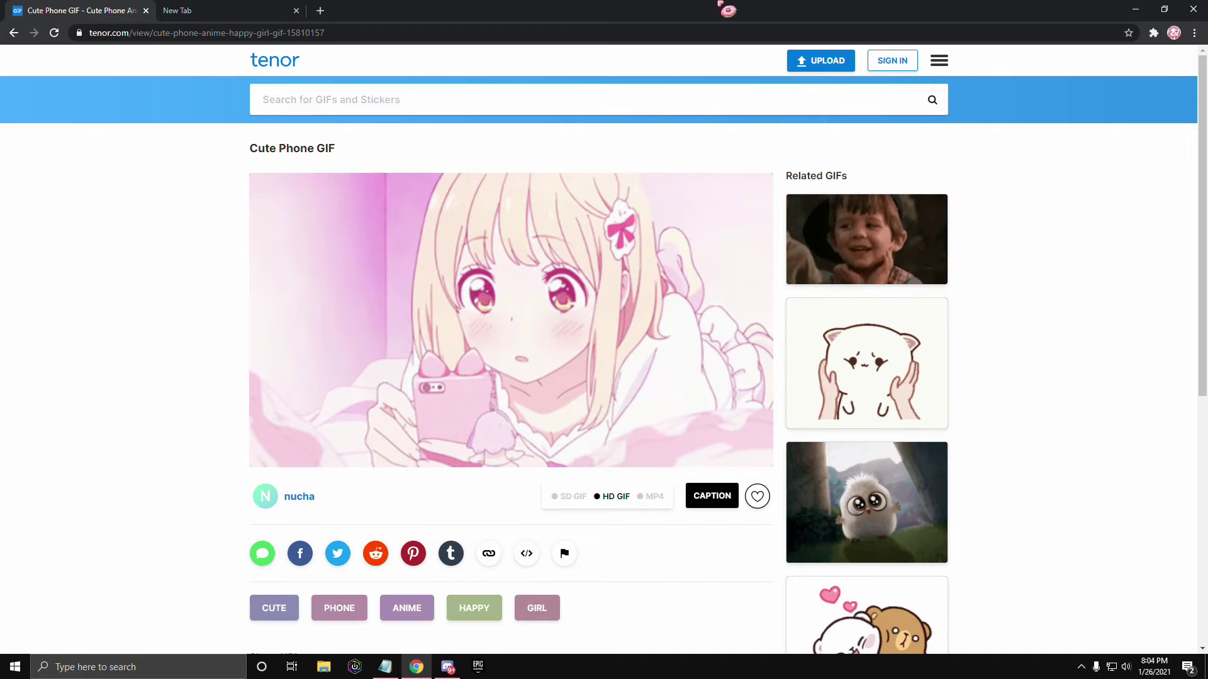
Return to Discord, add the copied GIF address to the drafted "*embed edit thumbnail greet" command, and send it.
{"action": "left_click", "coordinate": [447, 667]}
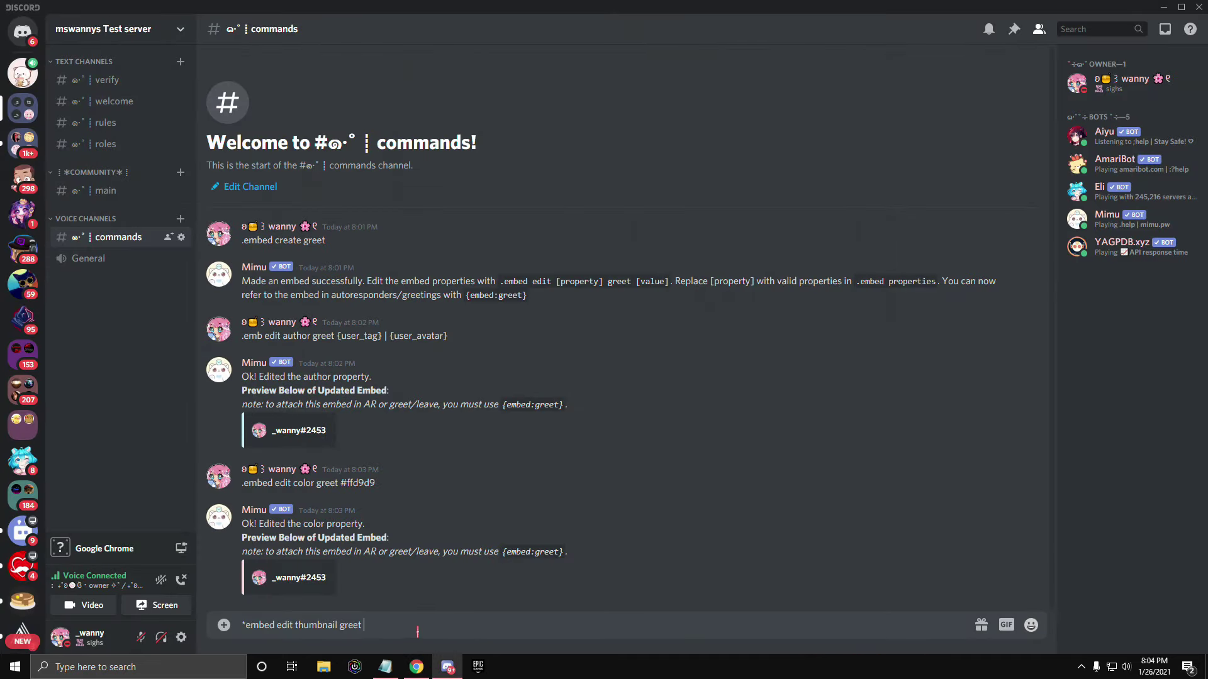
{"action": "right_click", "coordinate": [396, 629]}
{"action": "left_click", "coordinate": [449, 616]}
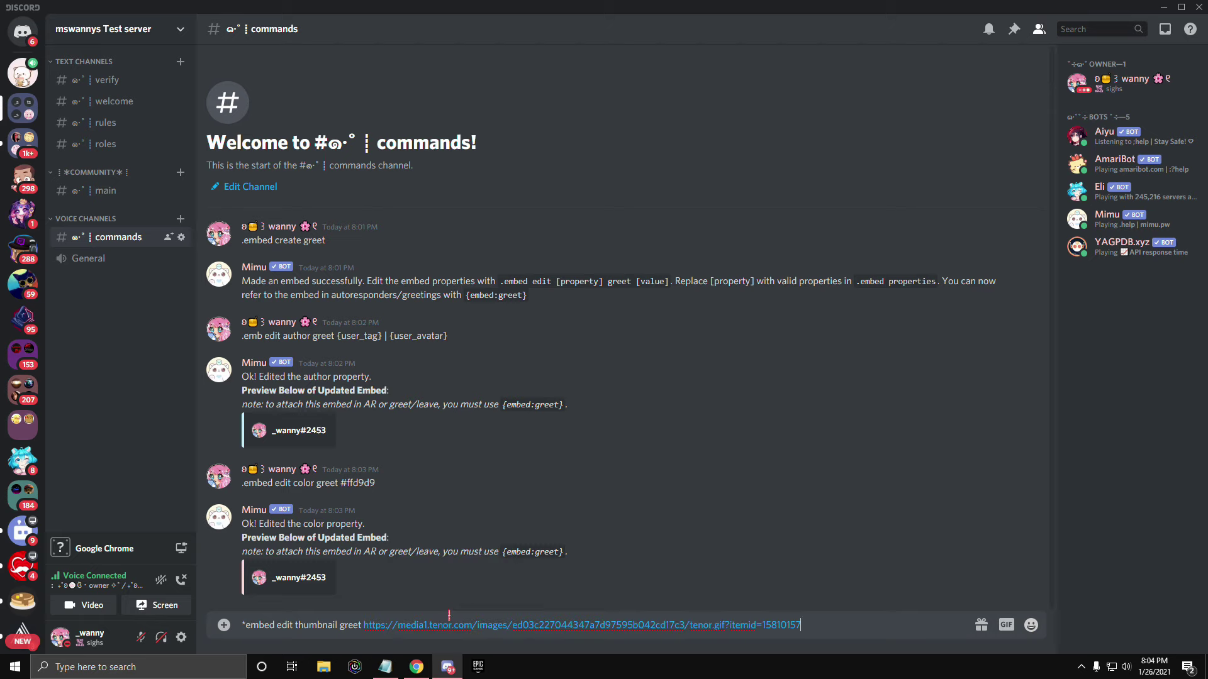
{"action": "key", "text": "Return"}
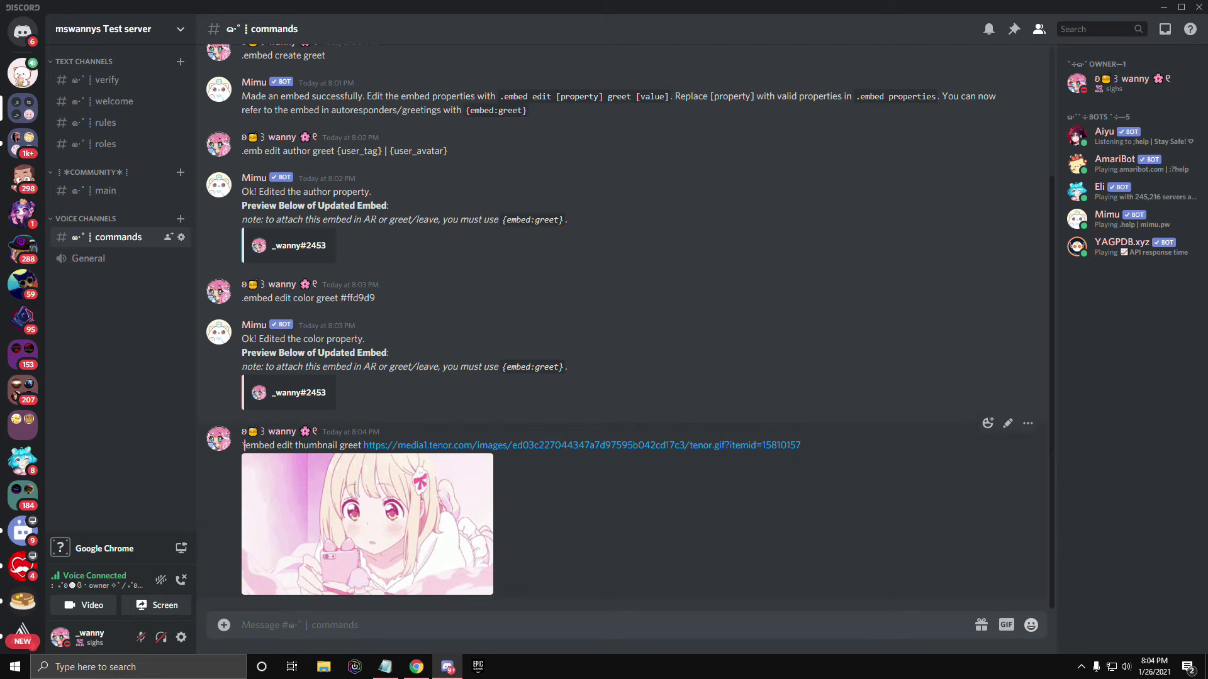
Copy the thumbnail command's text without its link into a new message and change its prefix to a period.
{"action": "left_click_drag", "start_coordinate": [243, 445], "coordinate": [362, 446]}
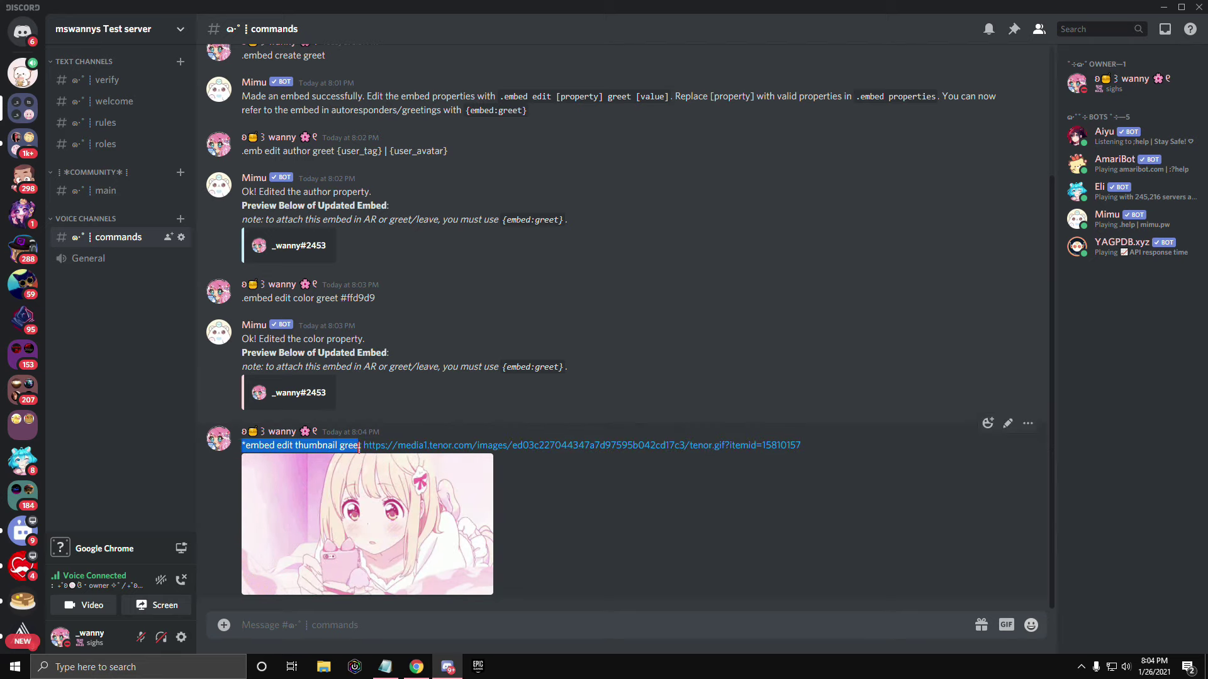
{"action": "key", "text": "ctrl+c"}
{"action": "left_click", "coordinate": [244, 626]}
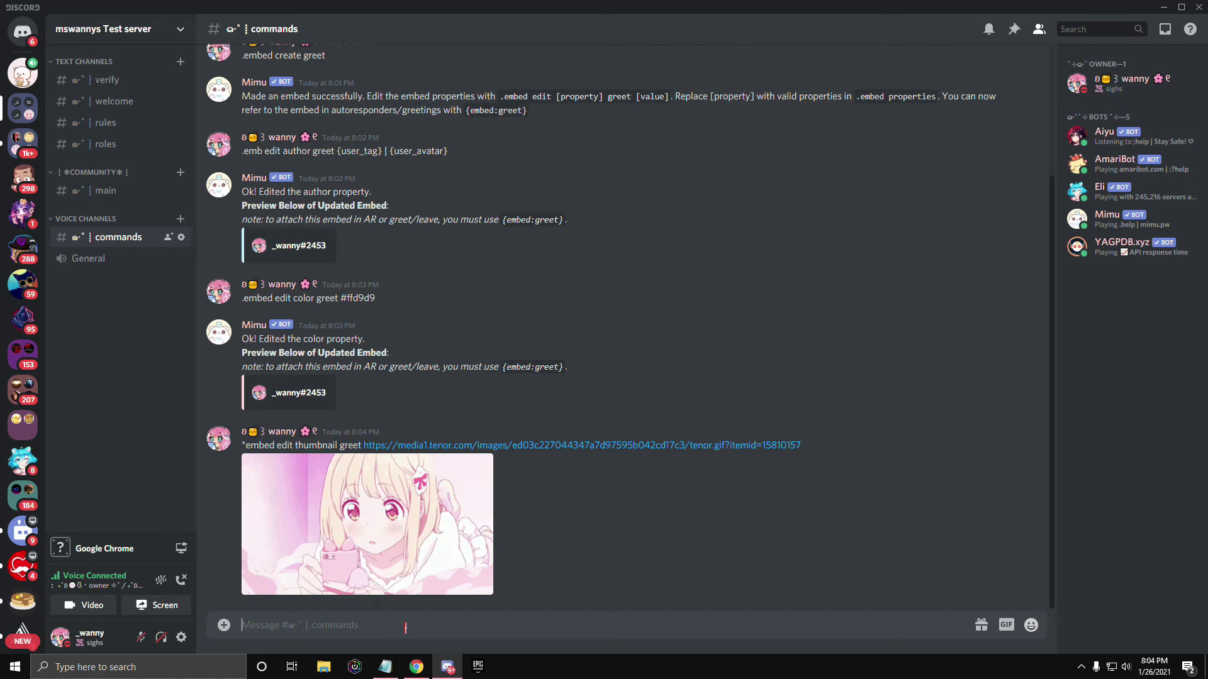
{"action": "key", "text": "ctrl+v"}
{"action": "left_click", "coordinate": [245, 626]}
{"action": "key", "text": "BackSpace"}
{"action": "type", "text": "."}
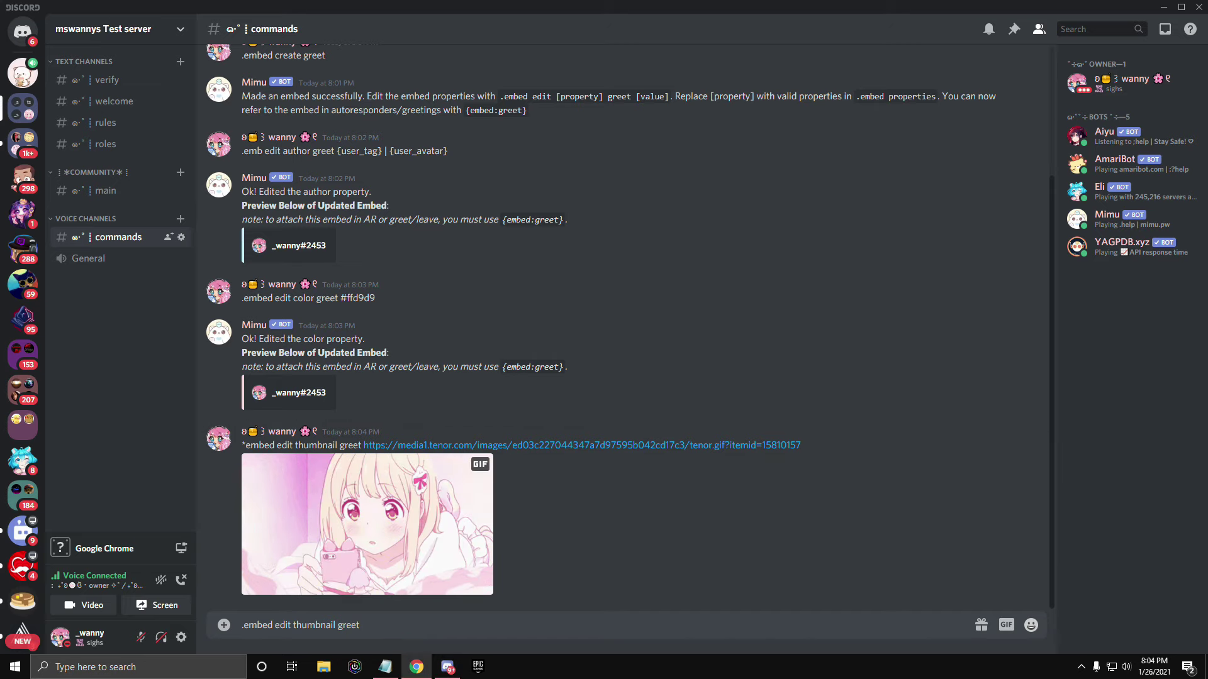
Append the Tenor GIF address to the ".embed edit thumbnail greet" draft and send it.
{"action": "left_click", "coordinate": [447, 628]}
{"action": "key", "text": "ctrl+v"}
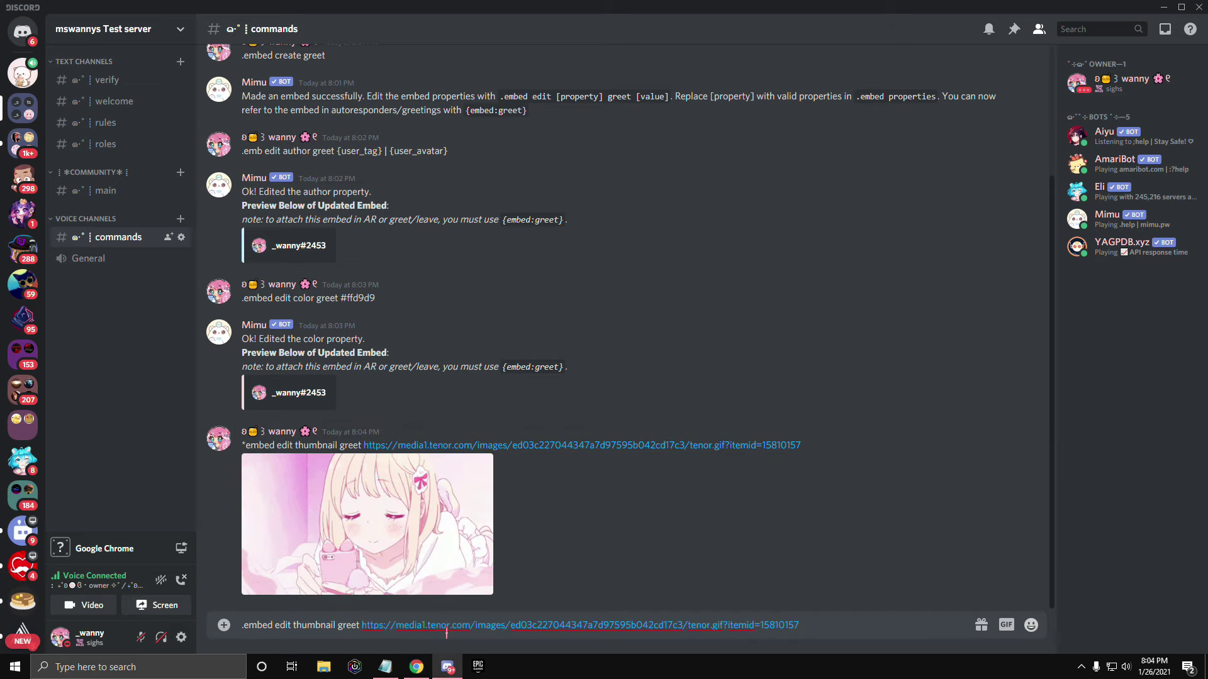
{"action": "key", "text": "Return"}
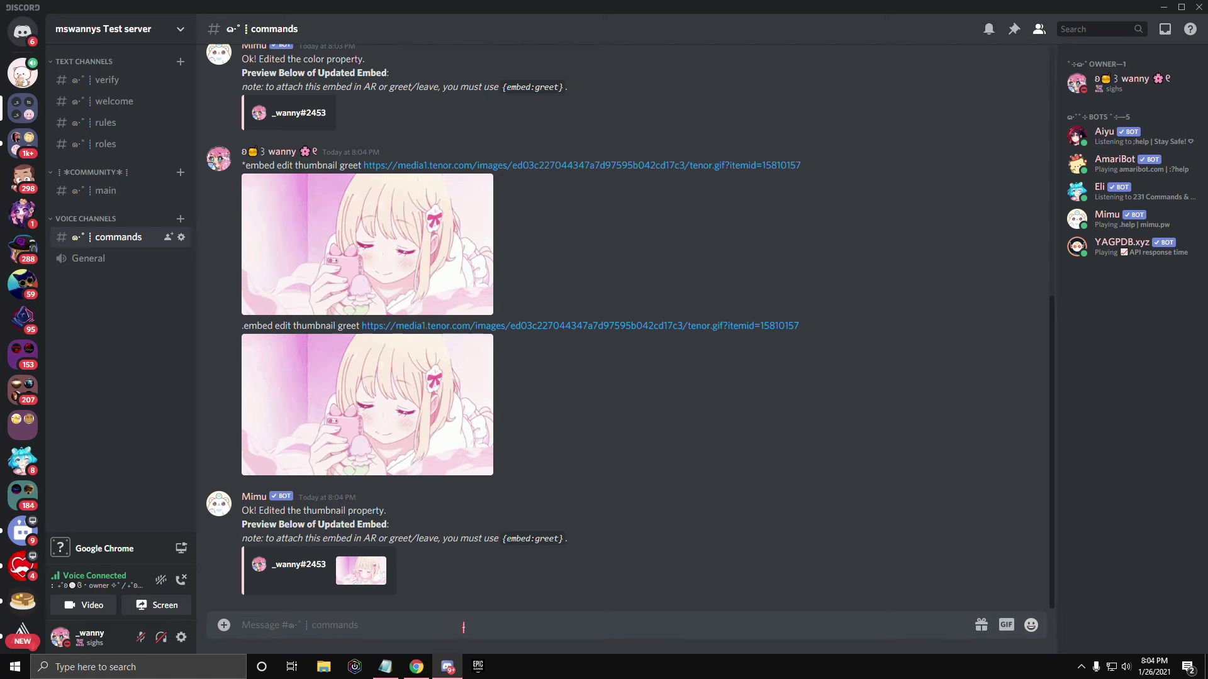
Set the greet embed's title by sending ".embed edit title greet Welcome to {server_name}".
{"action": "type", "text": ".embed edit title greet"}
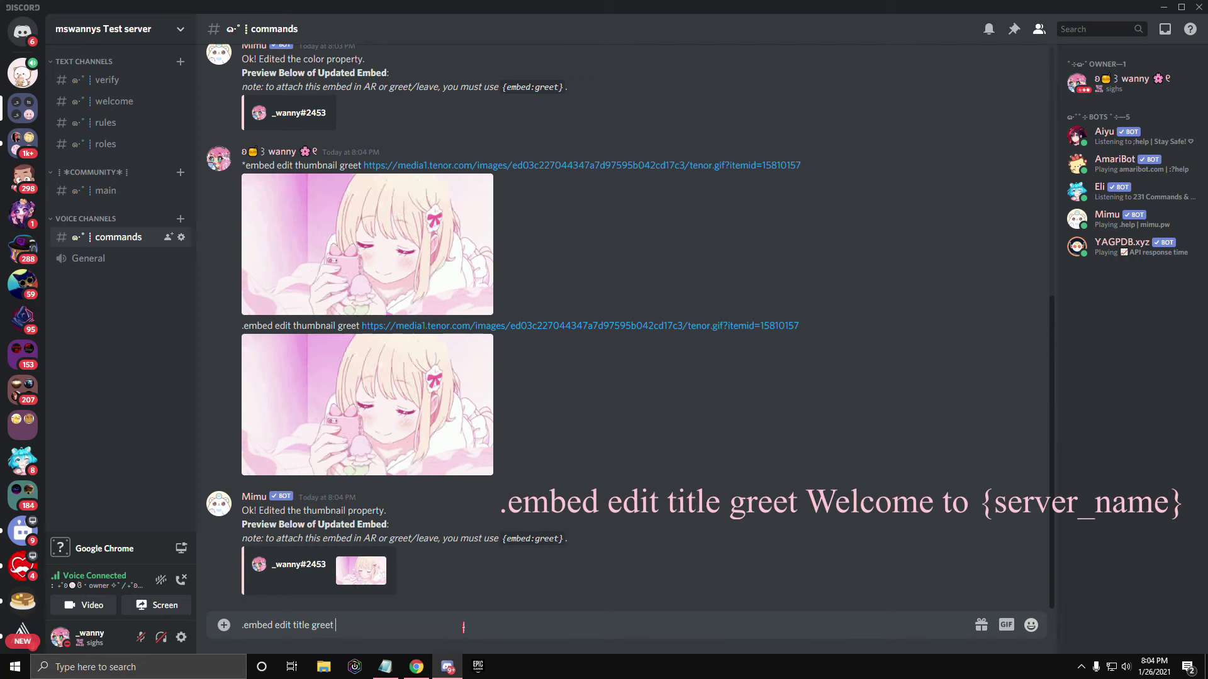
{"action": "type", "text": " Welcome to "}
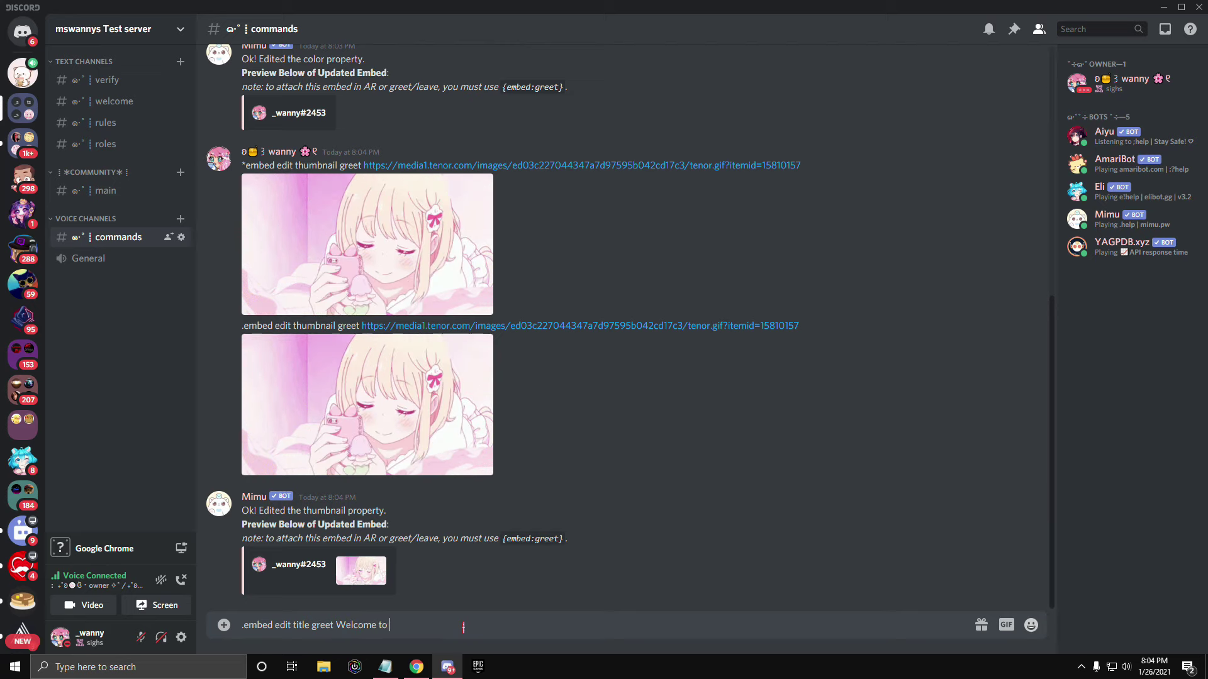
{"action": "type", "text": "{server_name}"}
{"action": "key", "text": "Return"}
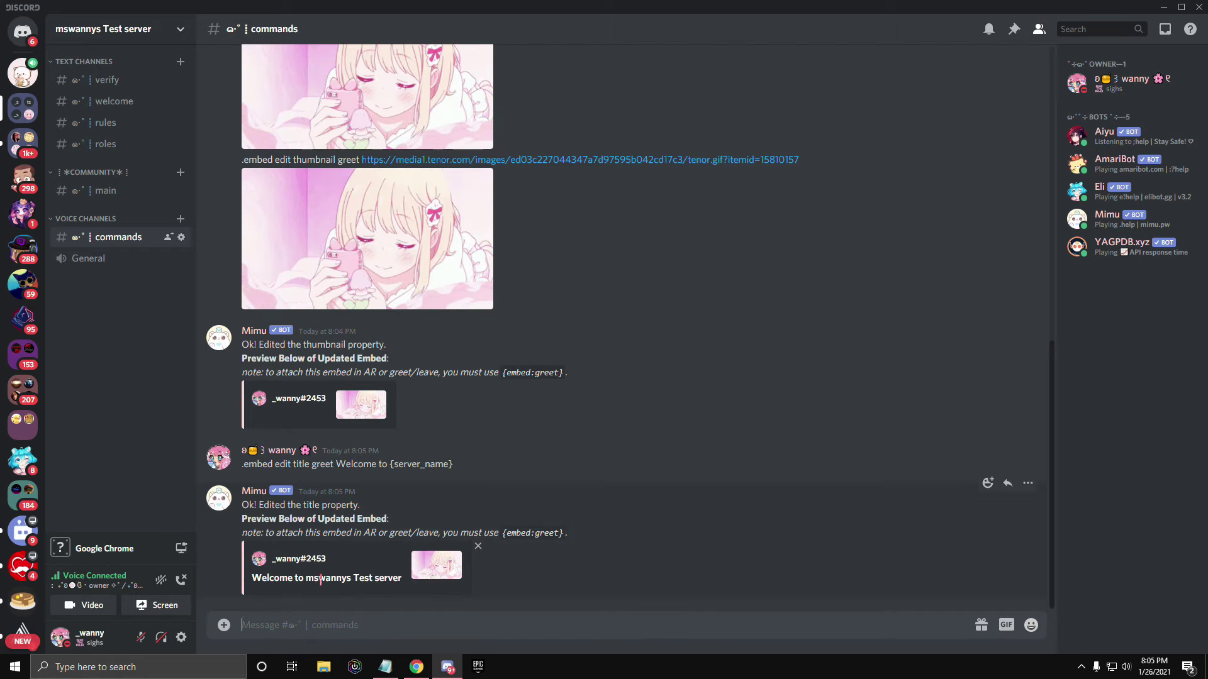
{"action": "left_click_drag", "start_coordinate": [318, 578], "coordinate": [351, 578]}
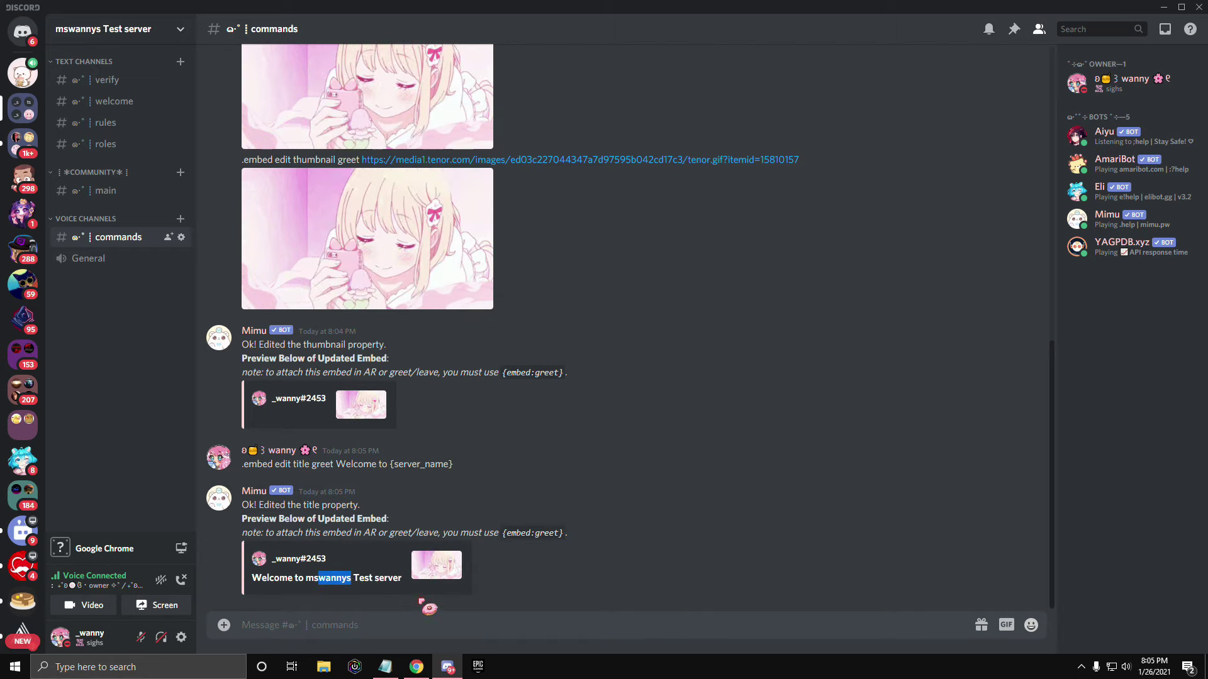
{"action": "left_click", "coordinate": [586, 593]}
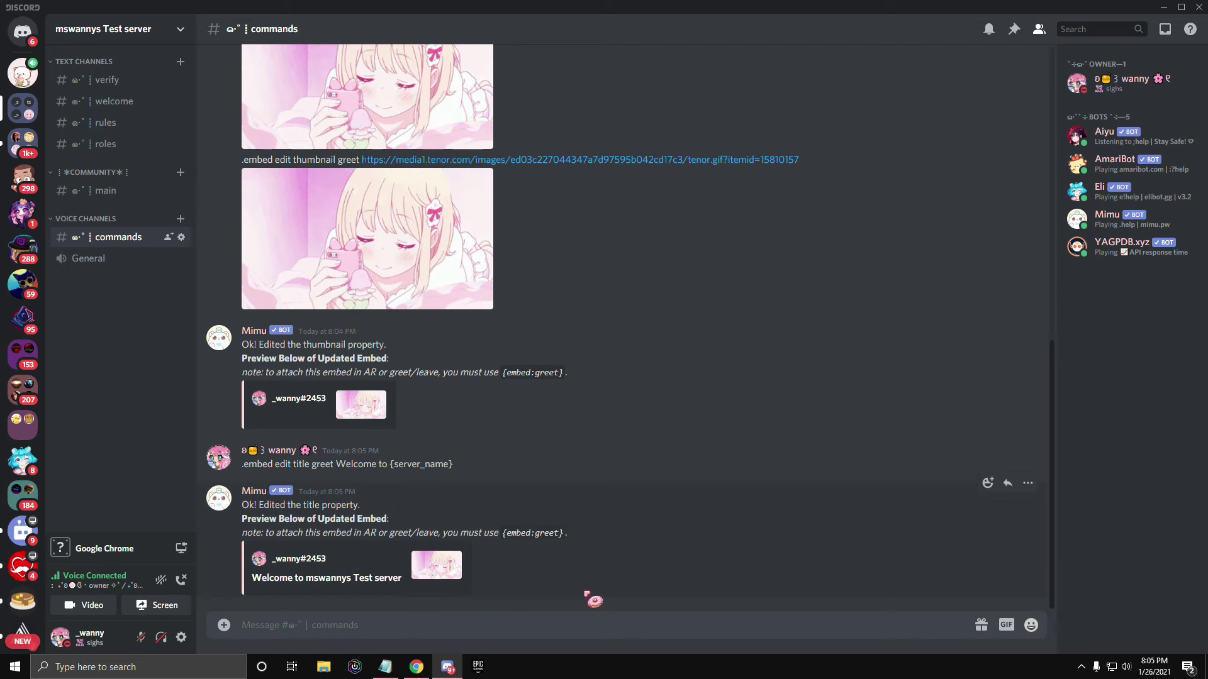
Draft the command ".embed edit description" in the message box, with "description" spelled correctly.
{"action": "left_click", "coordinate": [345, 625]}
{"action": "type", "text": ".embed"}
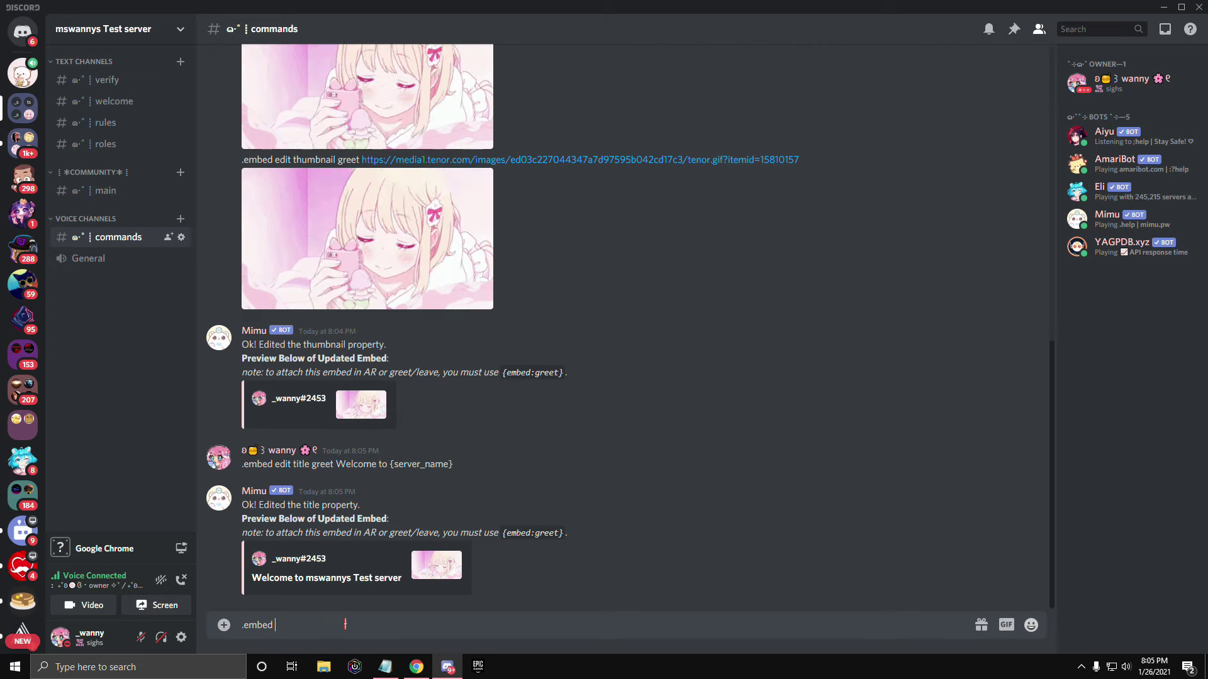
{"action": "type", "text": " edit discription"}
{"action": "right_click", "coordinate": [313, 627]}
{"action": "left_click", "coordinate": [334, 388]}
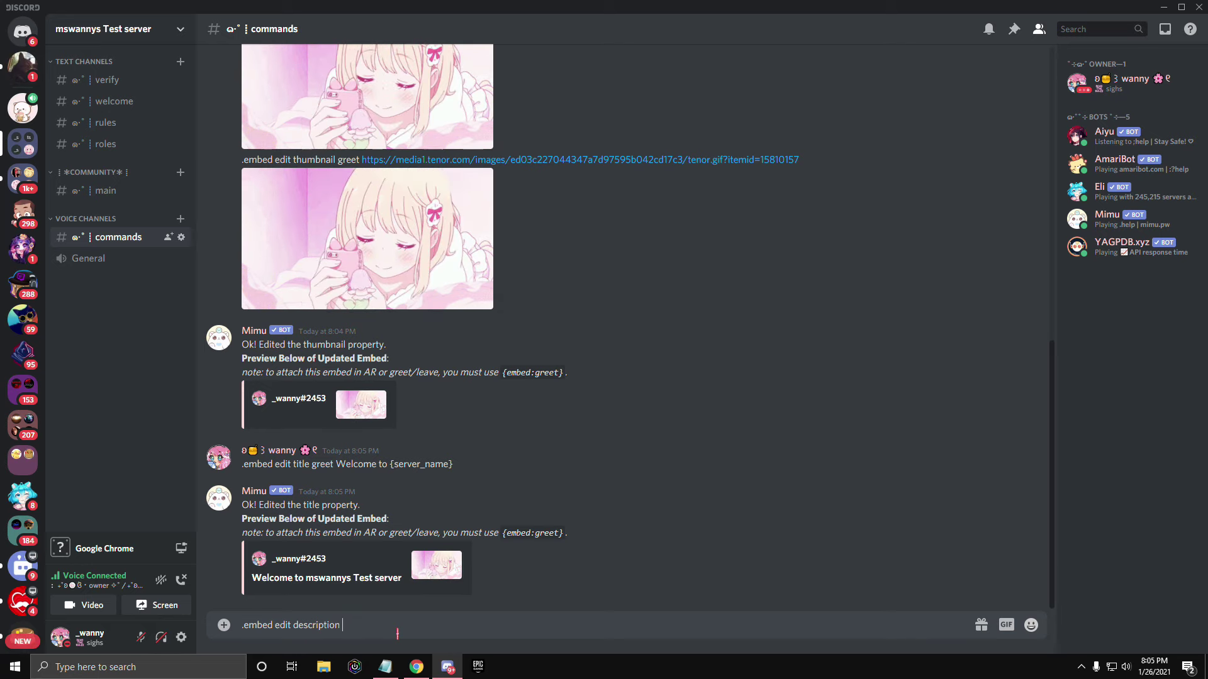
Add a second line to the draft with the :kwpink_dash: emoji, the text "Check these out!" and the :kireina63_star4: emoji.
{"action": "key", "text": "shift+Return"}
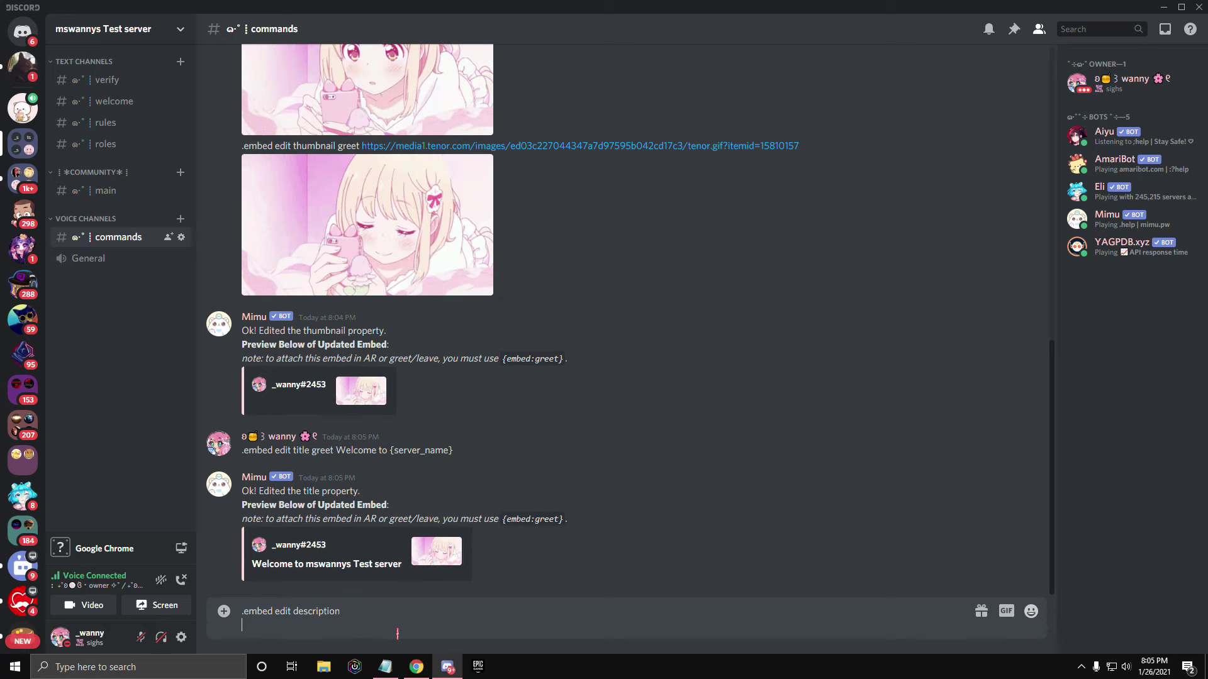
{"action": "left_click", "coordinate": [1030, 611]}
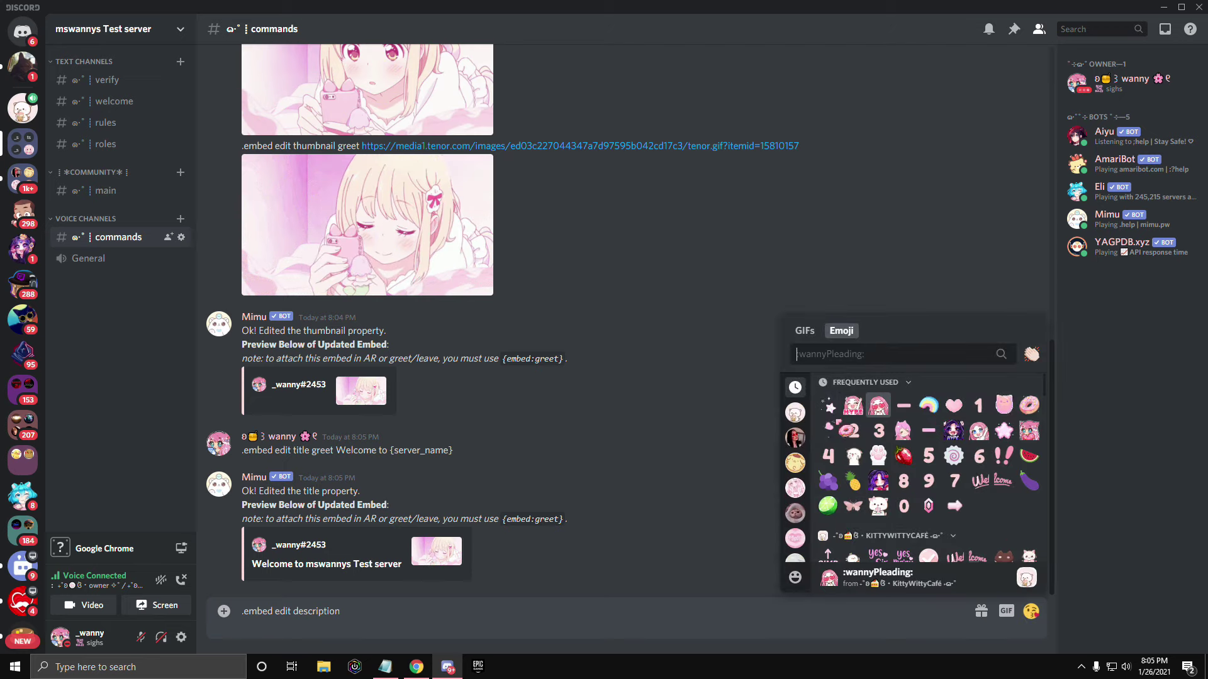
{"action": "left_click", "coordinate": [828, 405]}
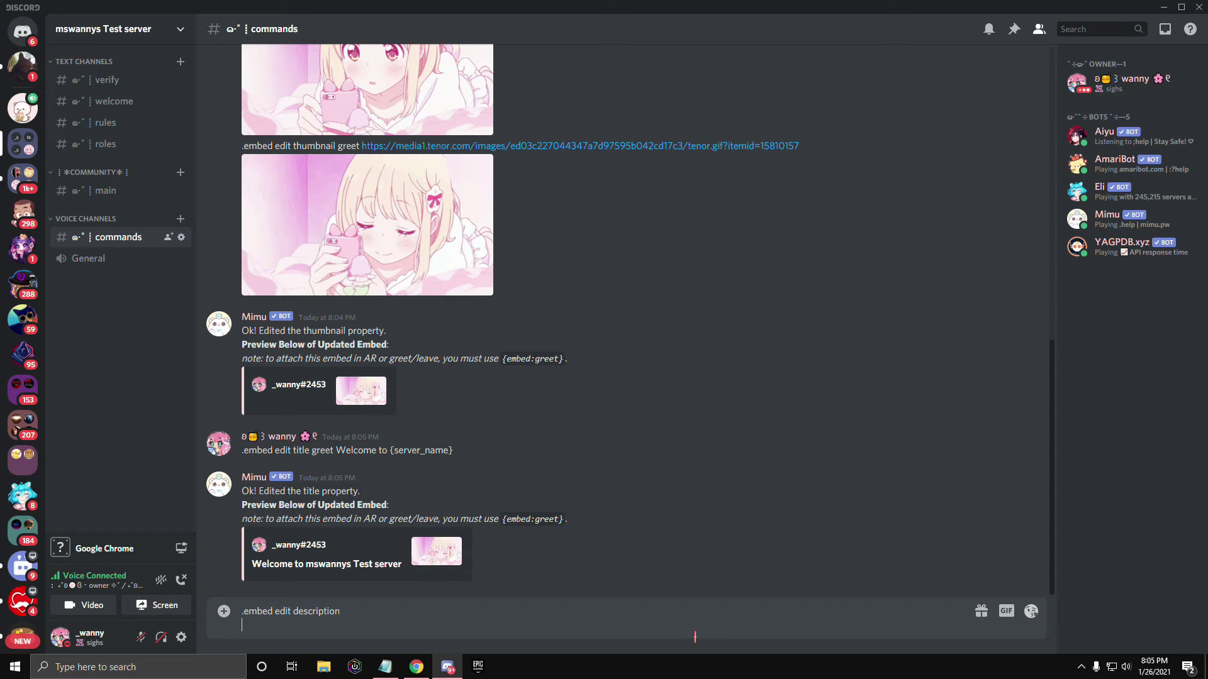
{"action": "left_click", "coordinate": [1031, 610]}
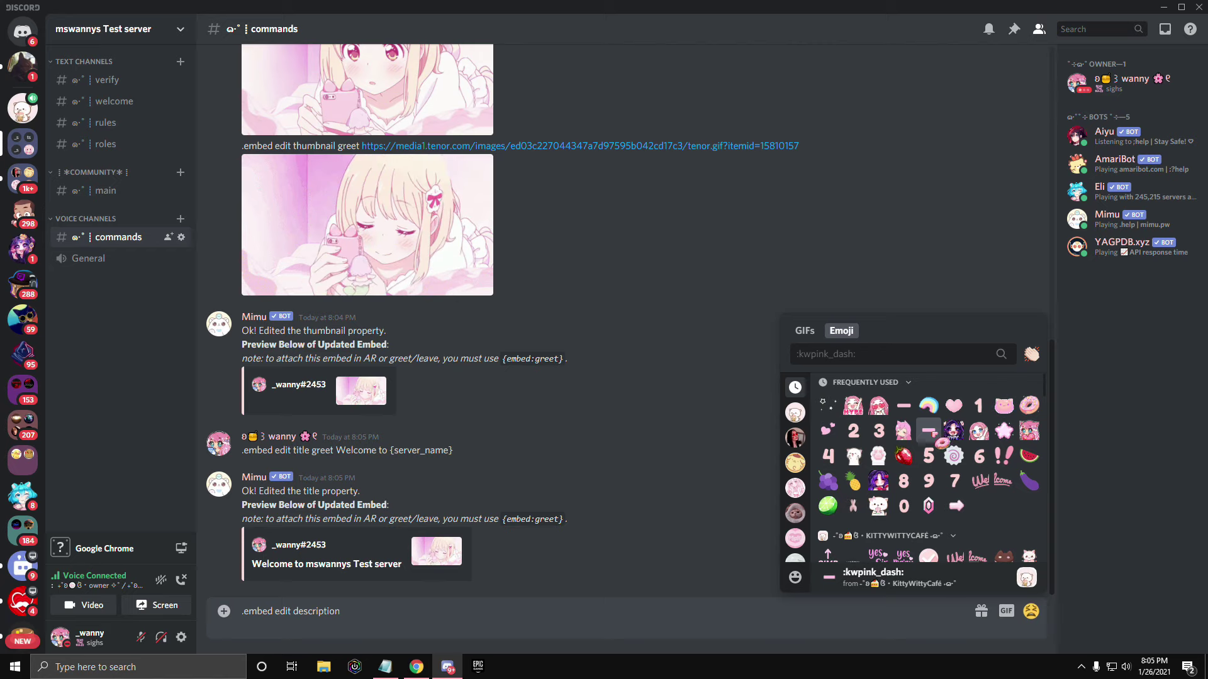
{"action": "left_click", "coordinate": [936, 438]}
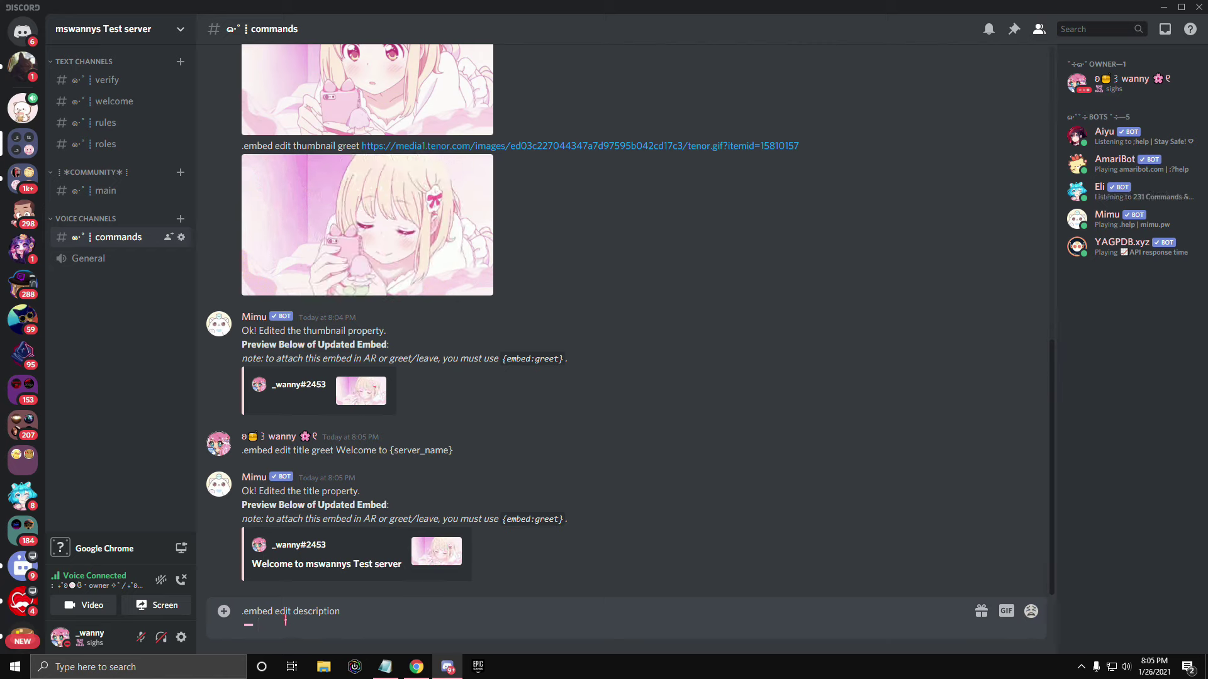
{"action": "type", "text": "Check these out!"}
{"action": "left_click", "coordinate": [1030, 611]}
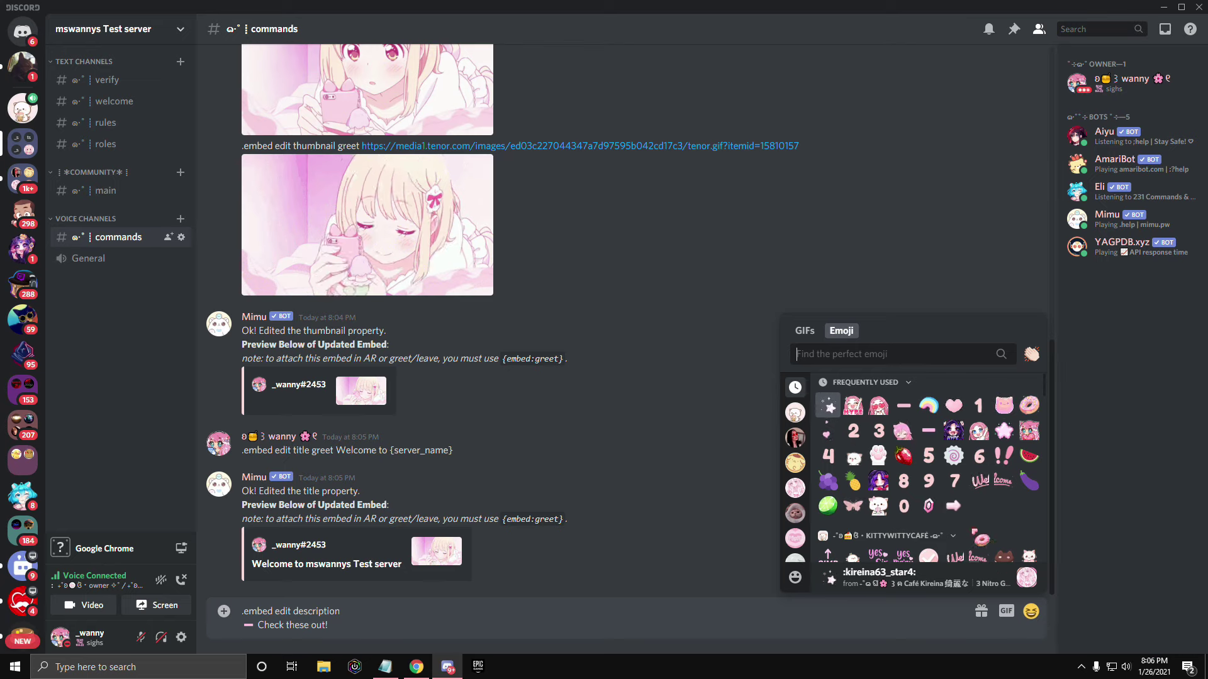
{"action": "left_click", "coordinate": [827, 406]}
Add a line to the description draft with a star sparkle emoji and a mention of the rules channel.
{"action": "key", "text": "shift+Return"}
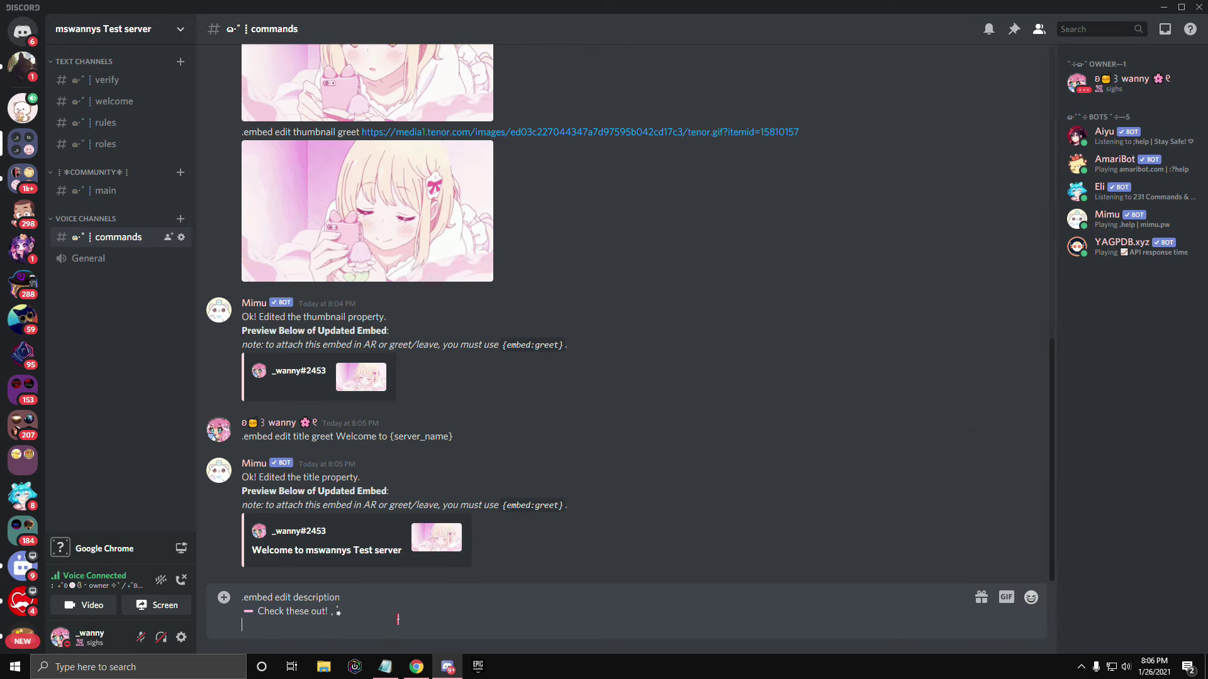
{"action": "left_click", "coordinate": [1030, 598]}
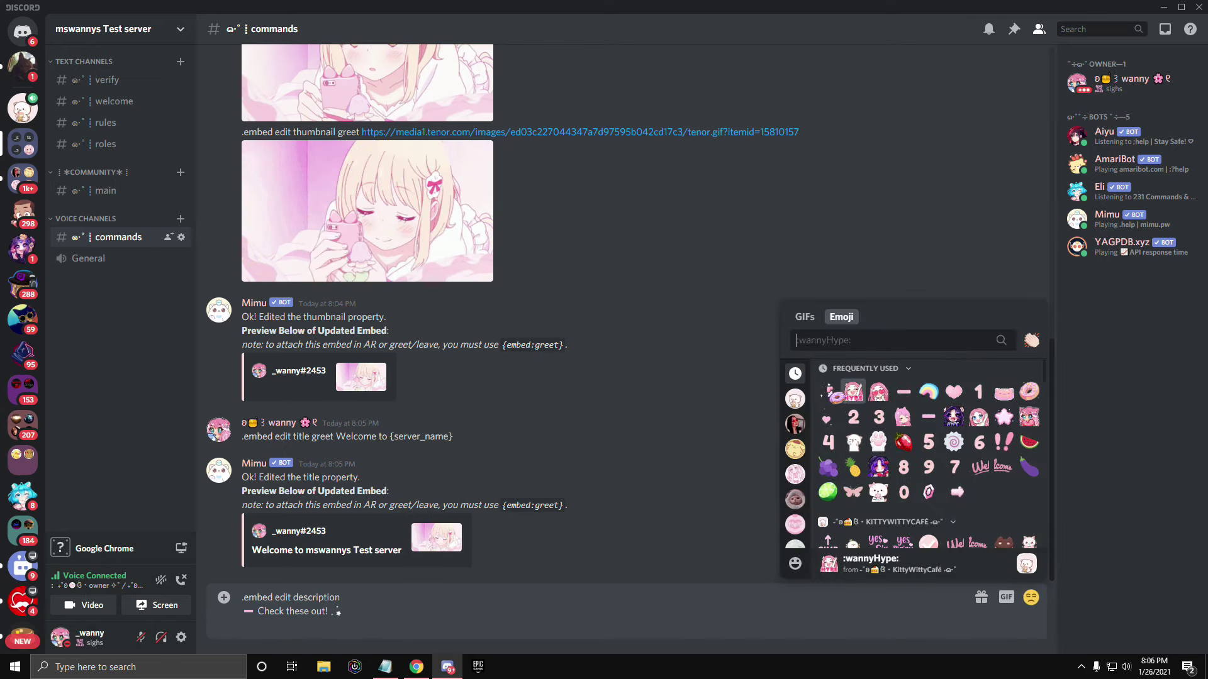
{"action": "scroll", "coordinate": [878, 465], "scroll_direction": "down", "scroll_amount": 3}
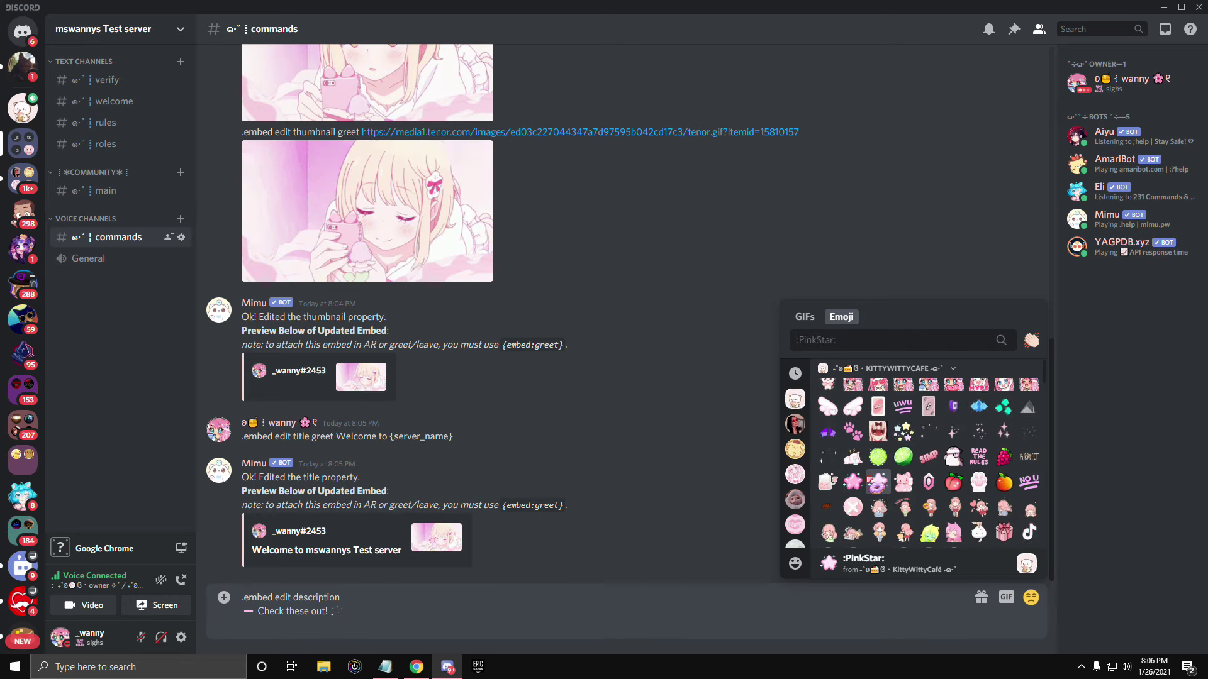
{"action": "scroll", "coordinate": [878, 482], "scroll_direction": "up", "scroll_amount": 1}
{"action": "left_click", "coordinate": [852, 503]}
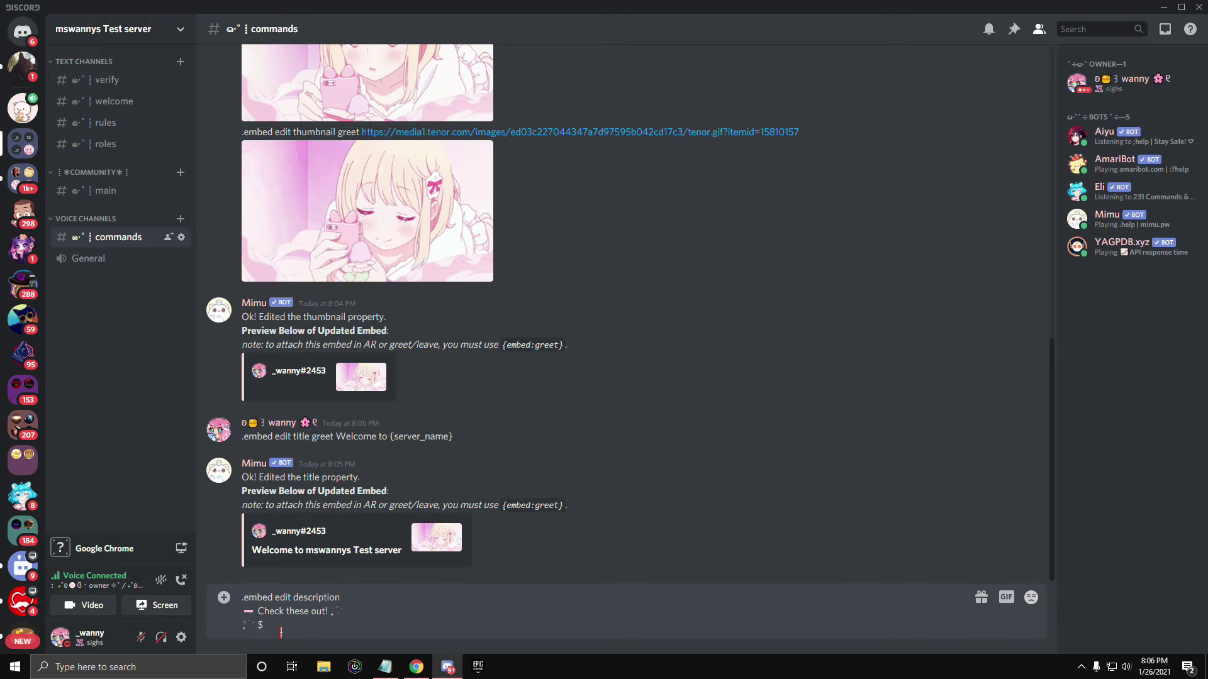
{"action": "type", "text": "#rul"}
{"action": "key", "text": "Return"}
Add another draft line with the same star sparkle emoji and a mention of the roles channel.
{"action": "key", "text": "shift+Return"}
{"action": "left_click", "coordinate": [1031, 584]}
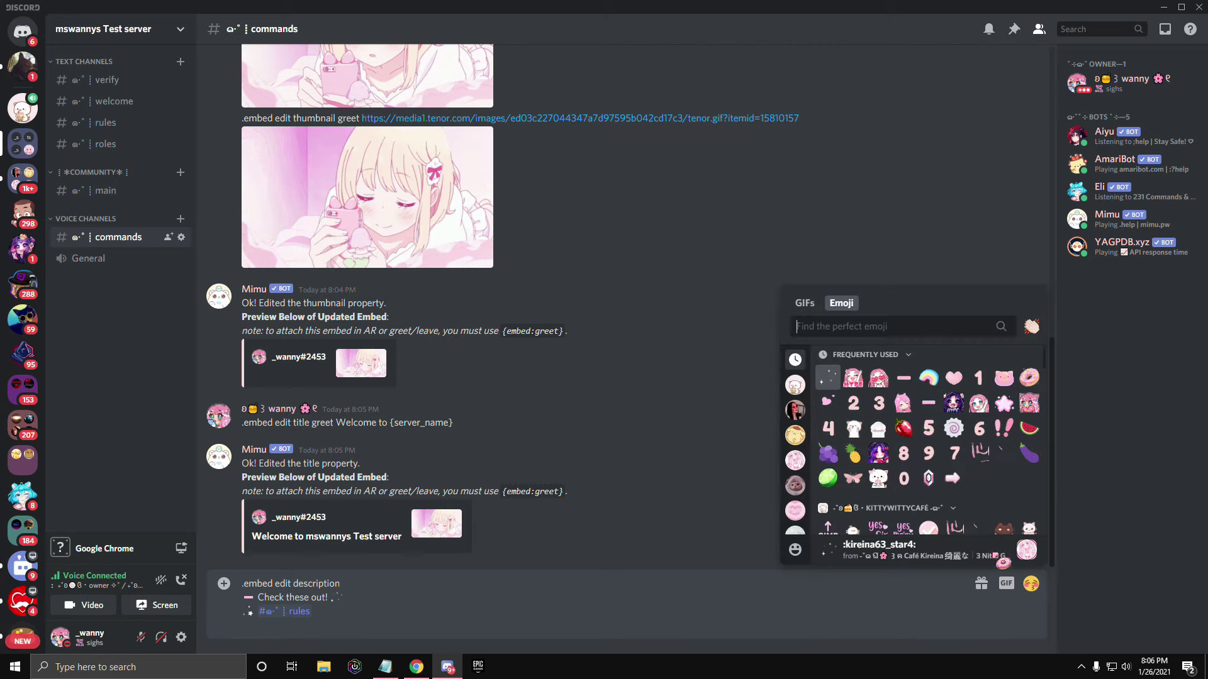
{"action": "scroll", "coordinate": [878, 447], "scroll_direction": "down", "scroll_amount": 2}
{"action": "left_click", "coordinate": [839, 467]}
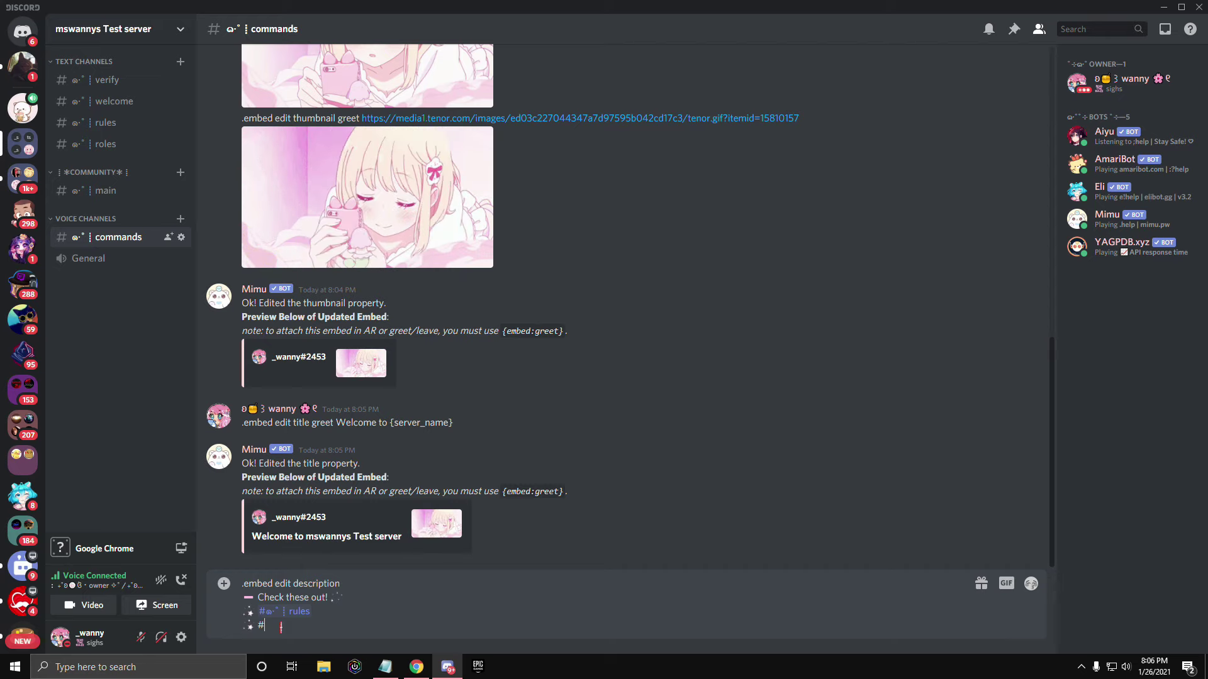
{"action": "type", "text": "ro"}
{"action": "key", "text": "Return"}
Add a line with the star sparkle emoji and a mention of the main channel, followed by a pink-haired girl emoji.
{"action": "key", "text": "shift+Return"}
{"action": "left_click", "coordinate": [1032, 573]}
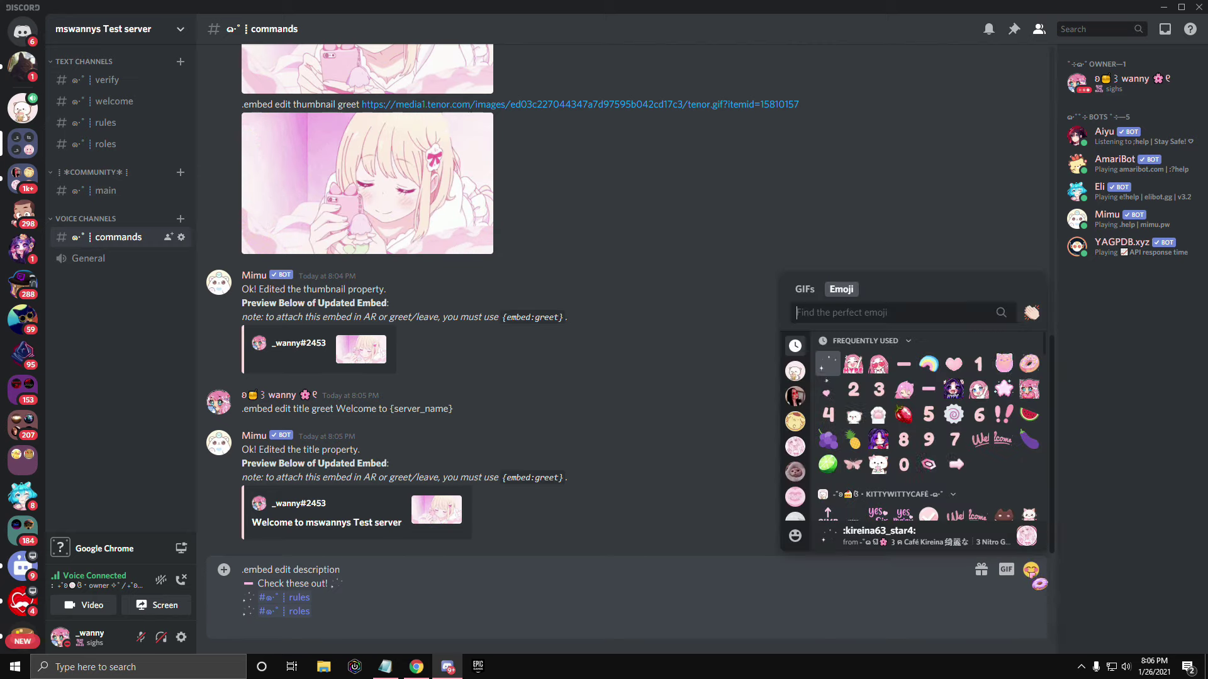
{"action": "scroll", "coordinate": [854, 451], "scroll_direction": "down", "scroll_amount": 3}
{"action": "left_click", "coordinate": [829, 429]}
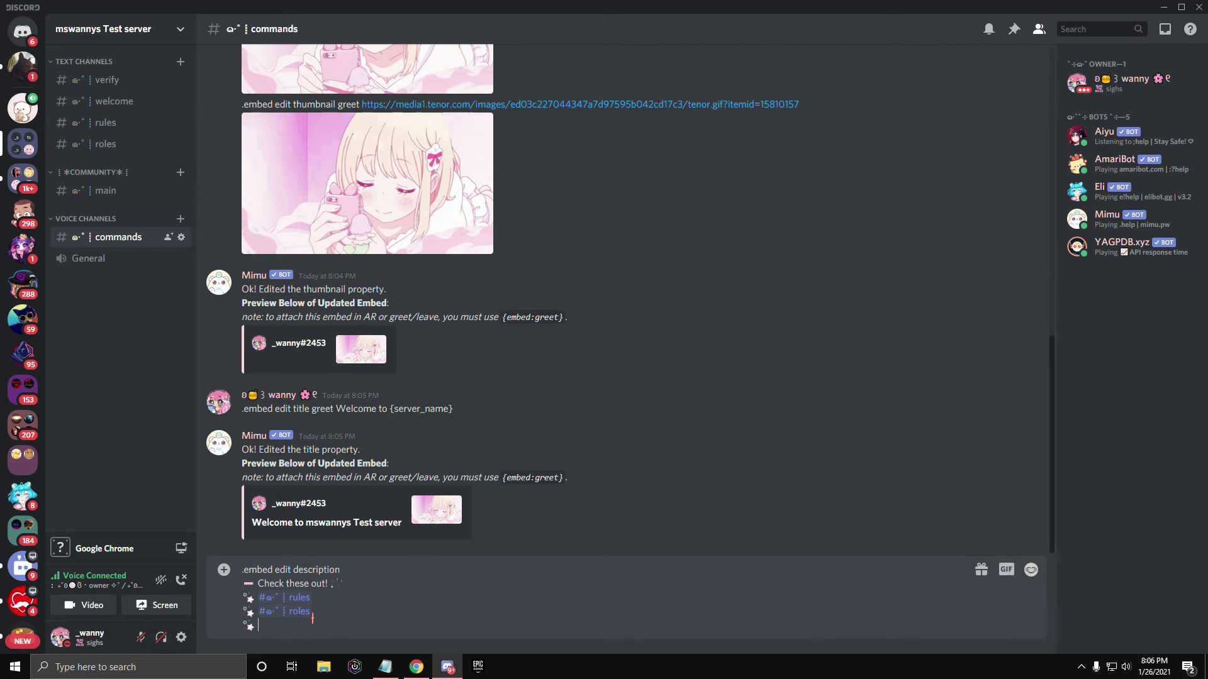
{"action": "type", "text": "#main"}
{"action": "key", "text": "Return"}
{"action": "left_click", "coordinate": [1030, 570]}
{"action": "left_click", "coordinate": [860, 376]}
Add a closing line reading "Have fun! Cuties" and make "Have fun!" bold.
{"action": "key", "text": "shift+Return"}
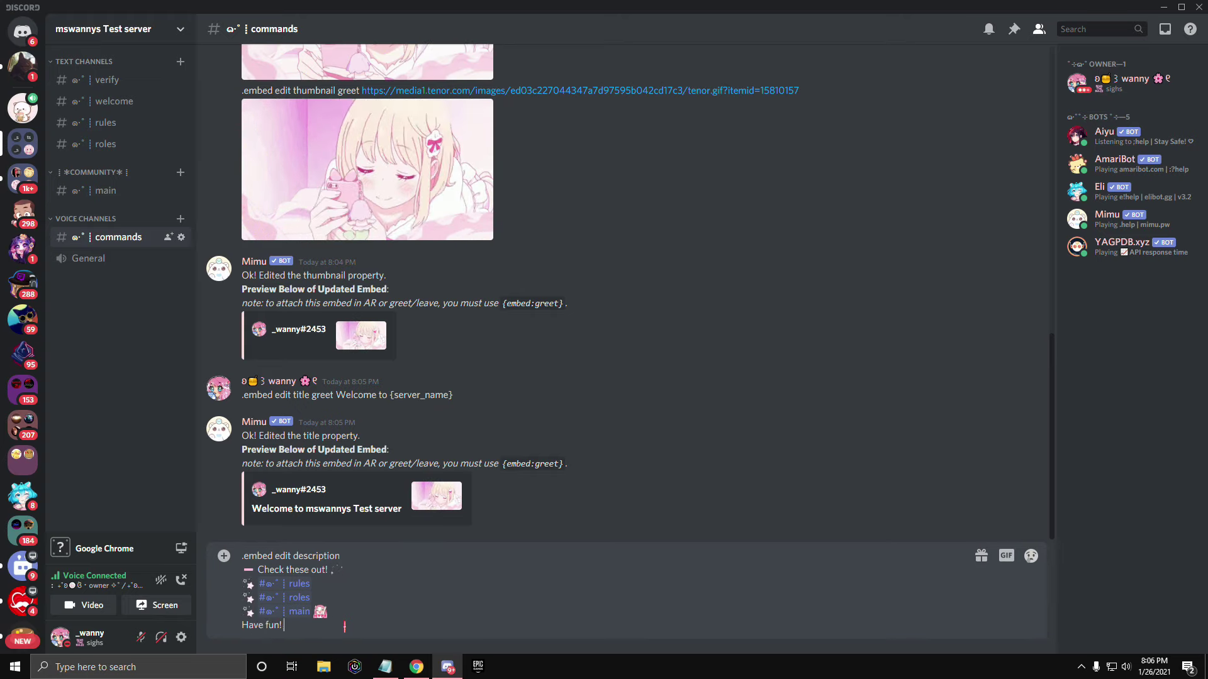
{"action": "type", "text": "Have fun! Cuties"}
{"action": "left_click_drag", "start_coordinate": [246, 626], "coordinate": [284, 625]}
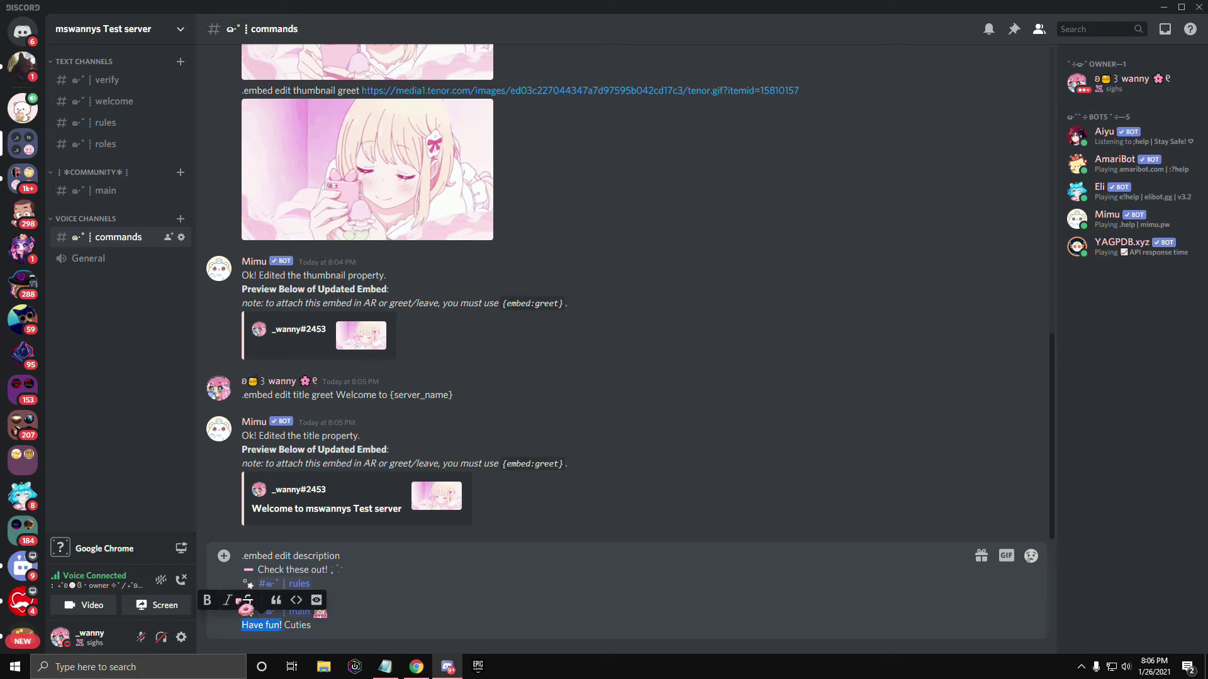
{"action": "left_click", "coordinate": [216, 602]}
{"action": "left_click", "coordinate": [380, 637]}
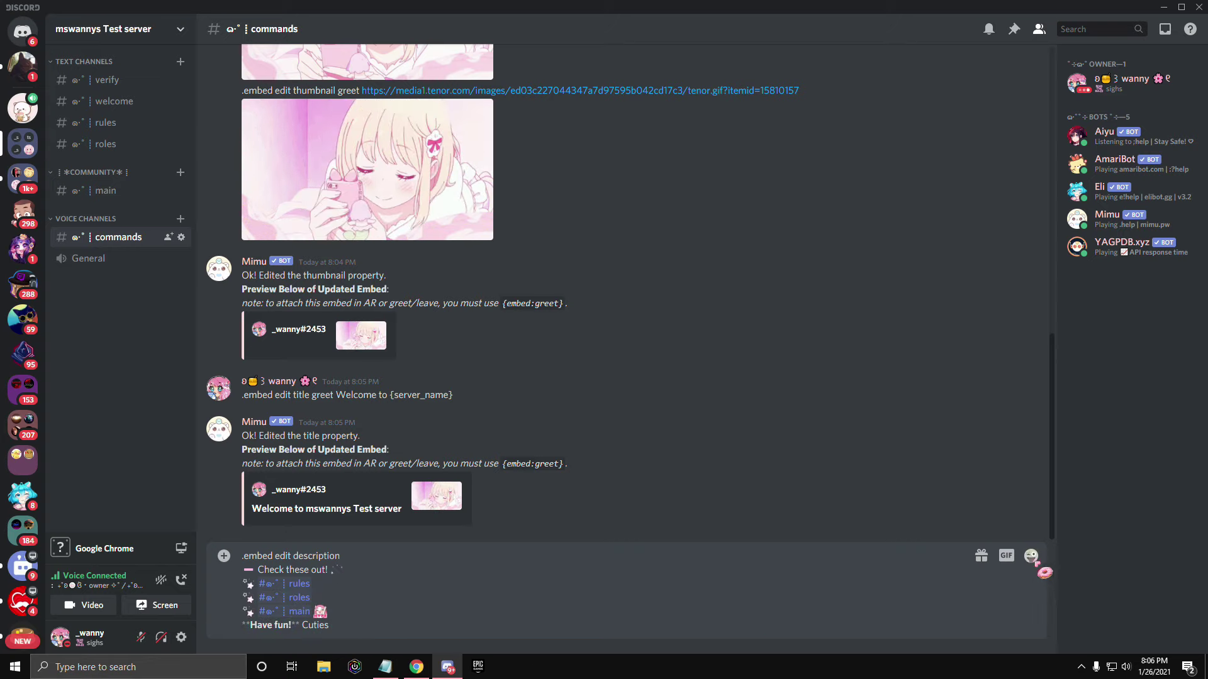
Insert the pink dash emoji in front of the bold "Have fun!" on the closing line.
{"action": "left_click", "coordinate": [1031, 556]}
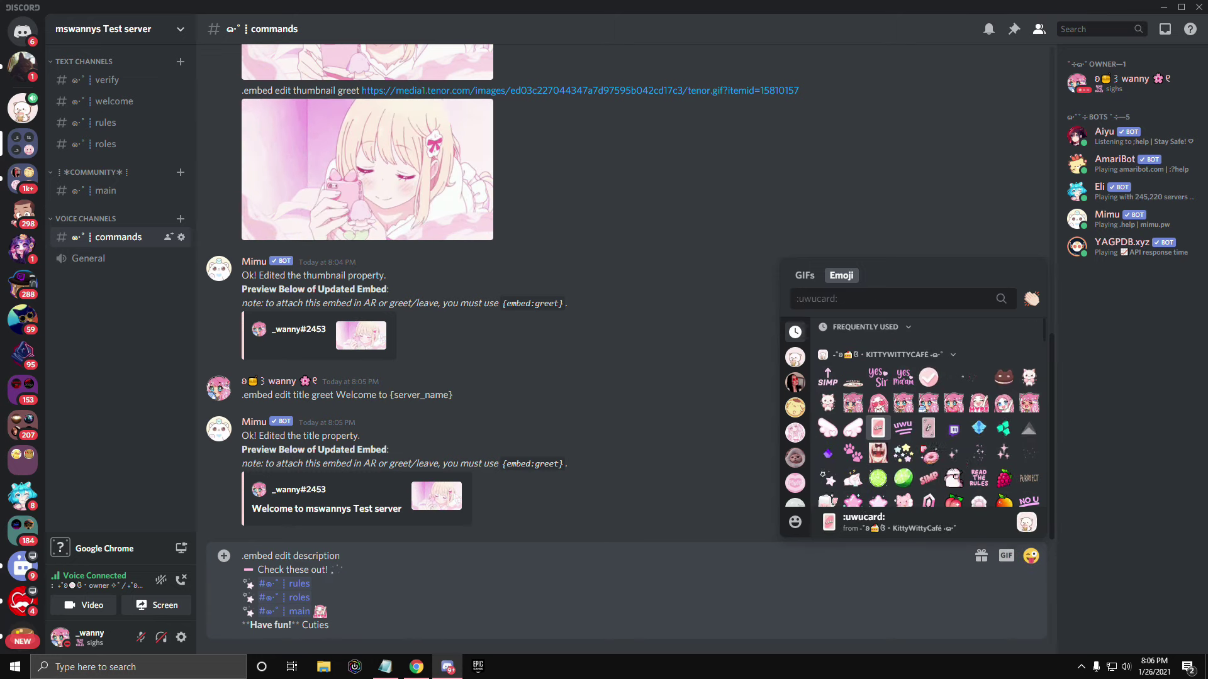
{"action": "scroll", "coordinate": [929, 415], "scroll_direction": "down", "scroll_amount": 5}
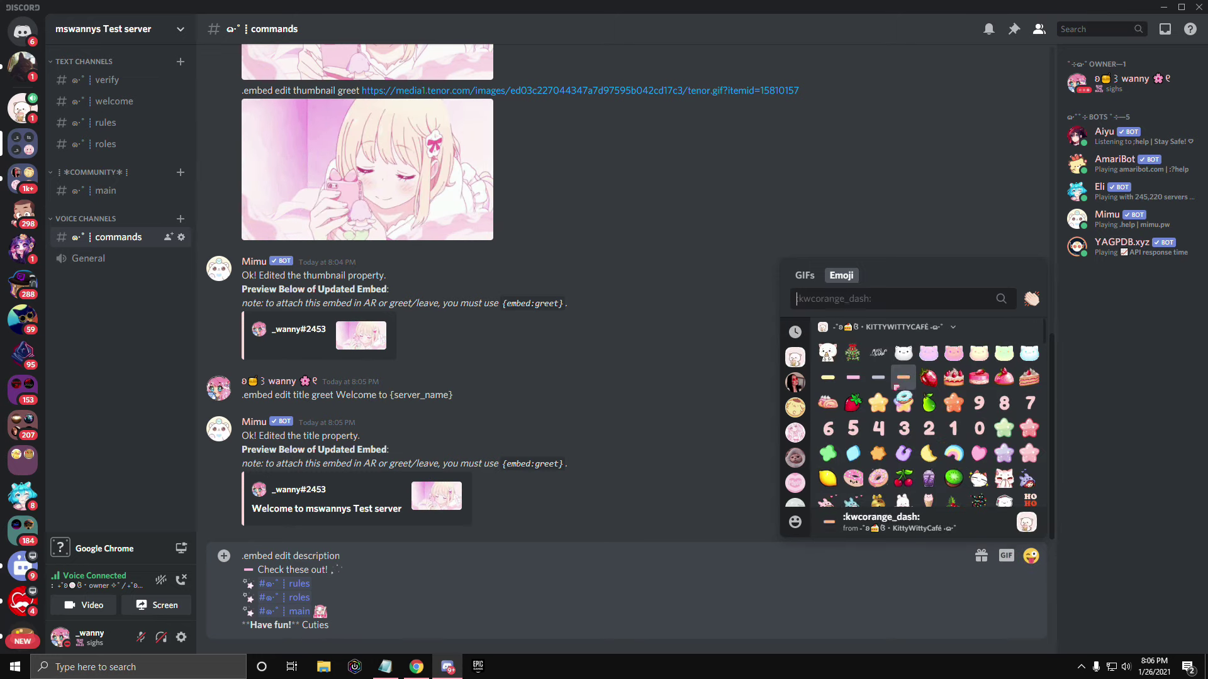
{"action": "left_click", "coordinate": [853, 378]}
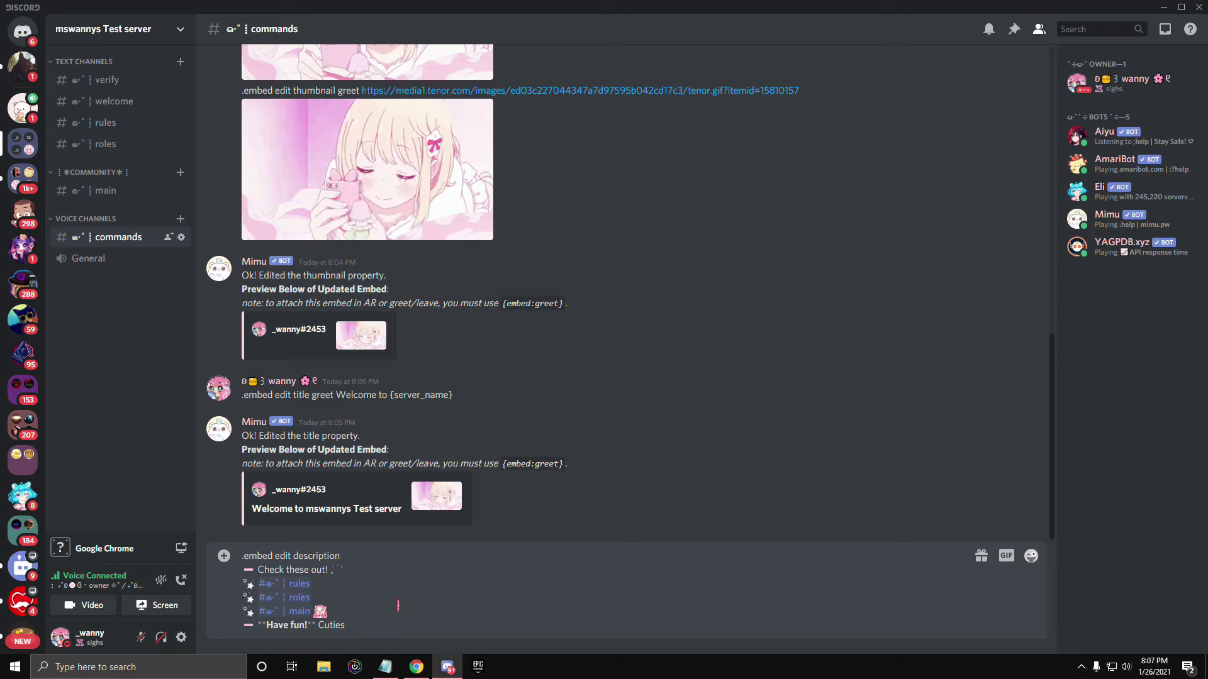
{"action": "key", "text": "Up"}
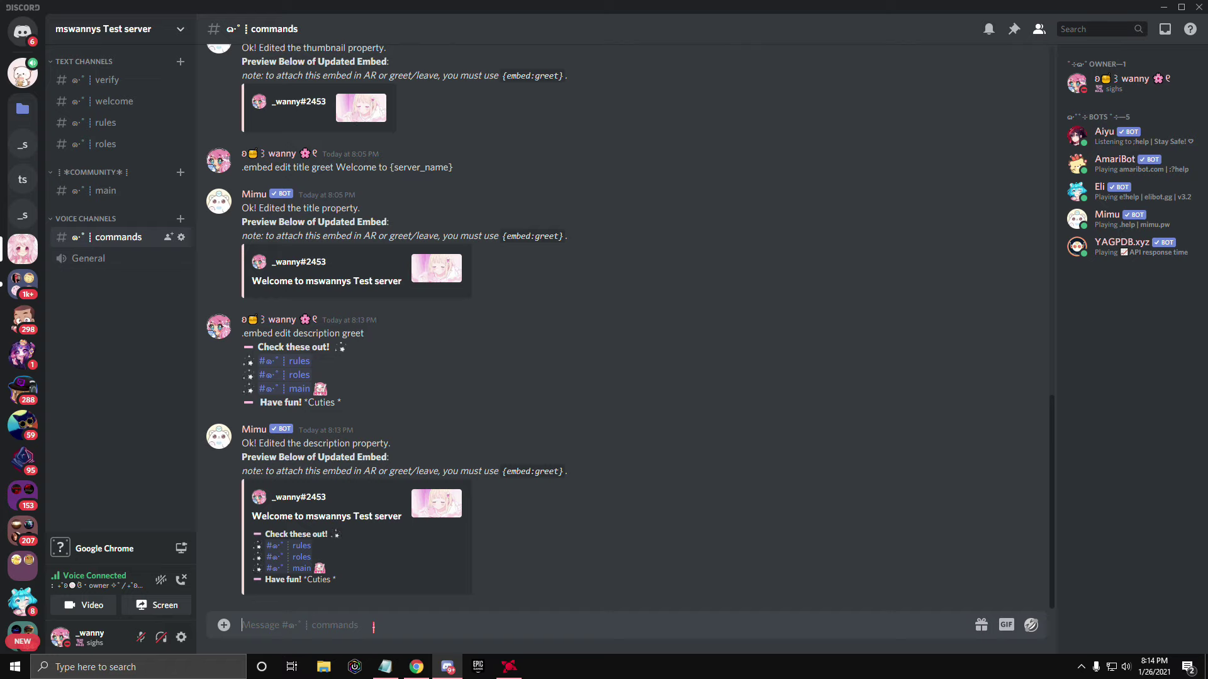
Draft the command ".embed edit image greet" in the message box.
{"action": "type", "text": ".embed edit image greet"}
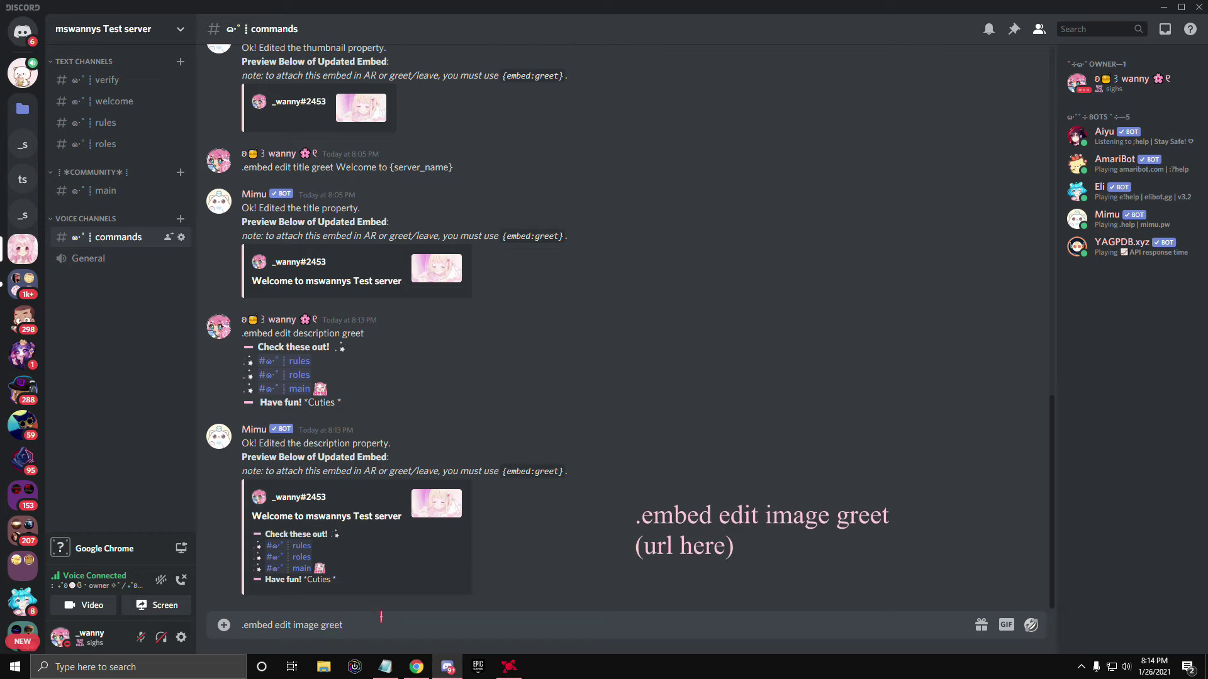
Switch to Chrome, return to Tenor's "happy anime" results and look through the GIFs for a greet embed image.
{"action": "left_click", "coordinate": [416, 667]}
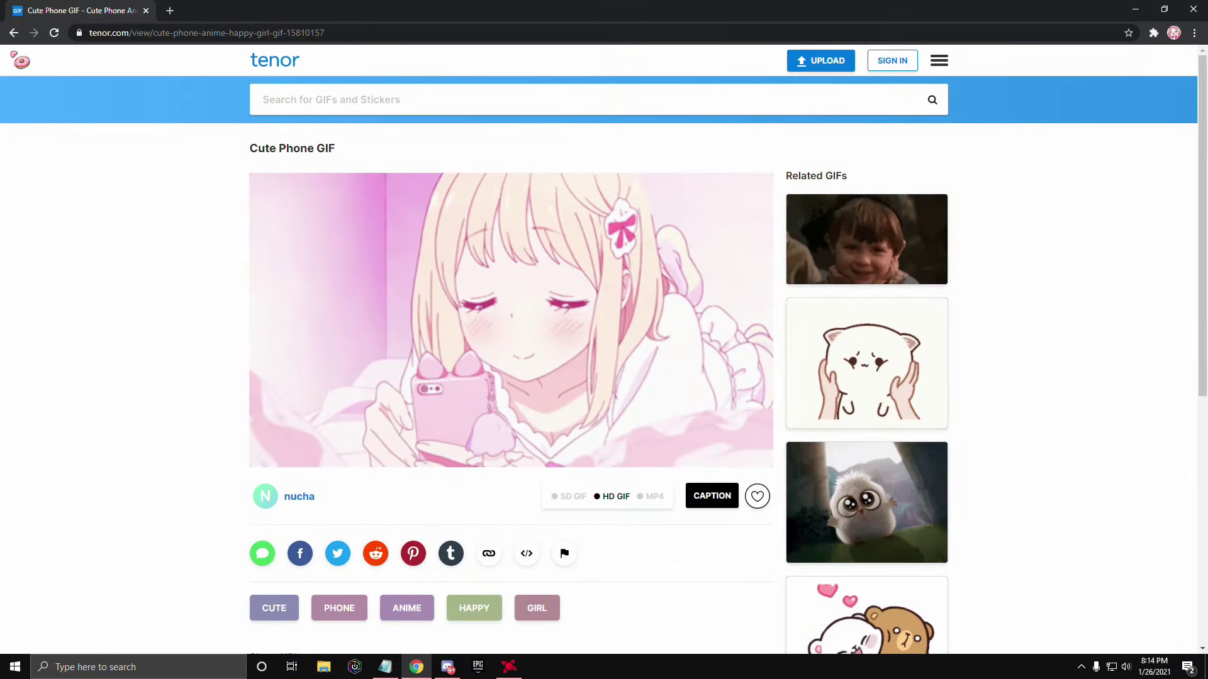
{"action": "left_click", "coordinate": [14, 33]}
{"action": "scroll", "coordinate": [503, 377], "scroll_direction": "up", "scroll_amount": 1}
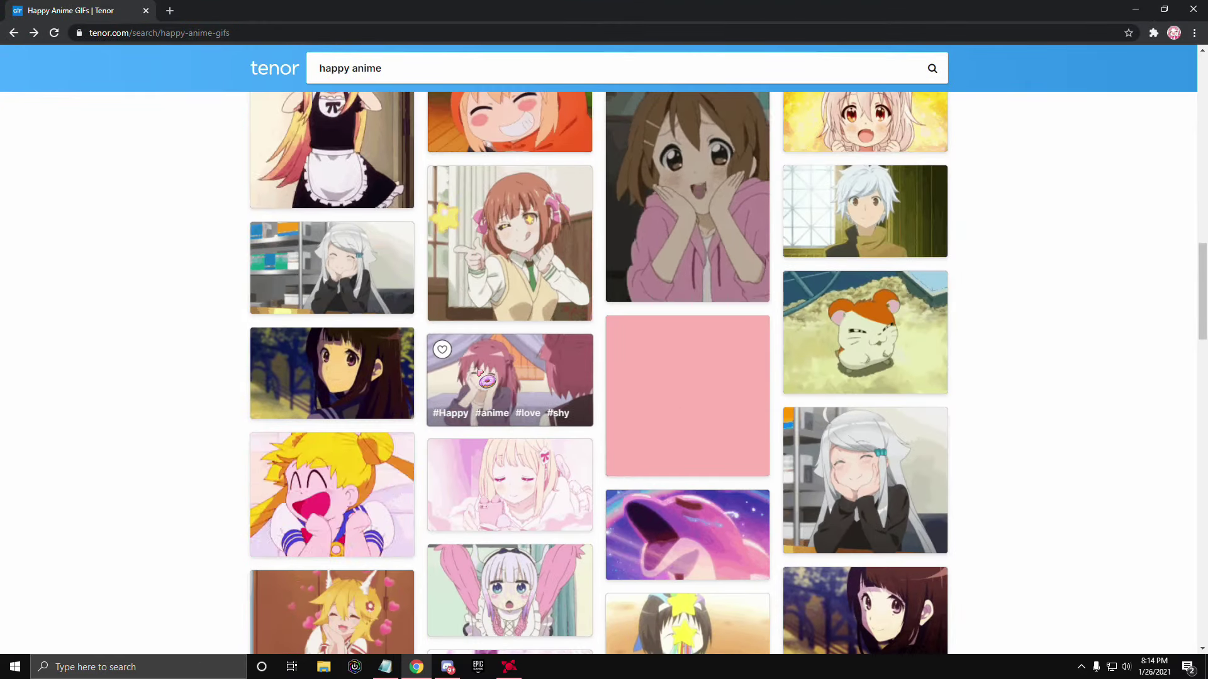
{"action": "scroll", "coordinate": [865, 465], "scroll_direction": "up", "scroll_amount": 15}
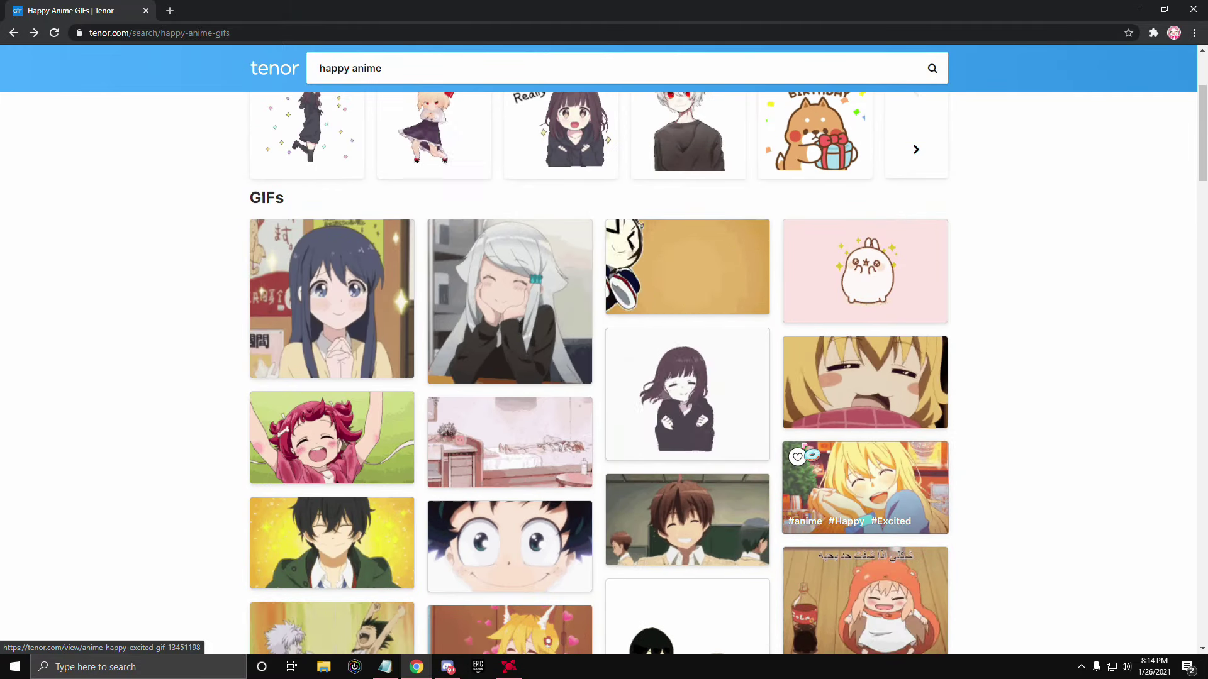
{"action": "scroll", "coordinate": [807, 448], "scroll_direction": "down", "scroll_amount": 20}
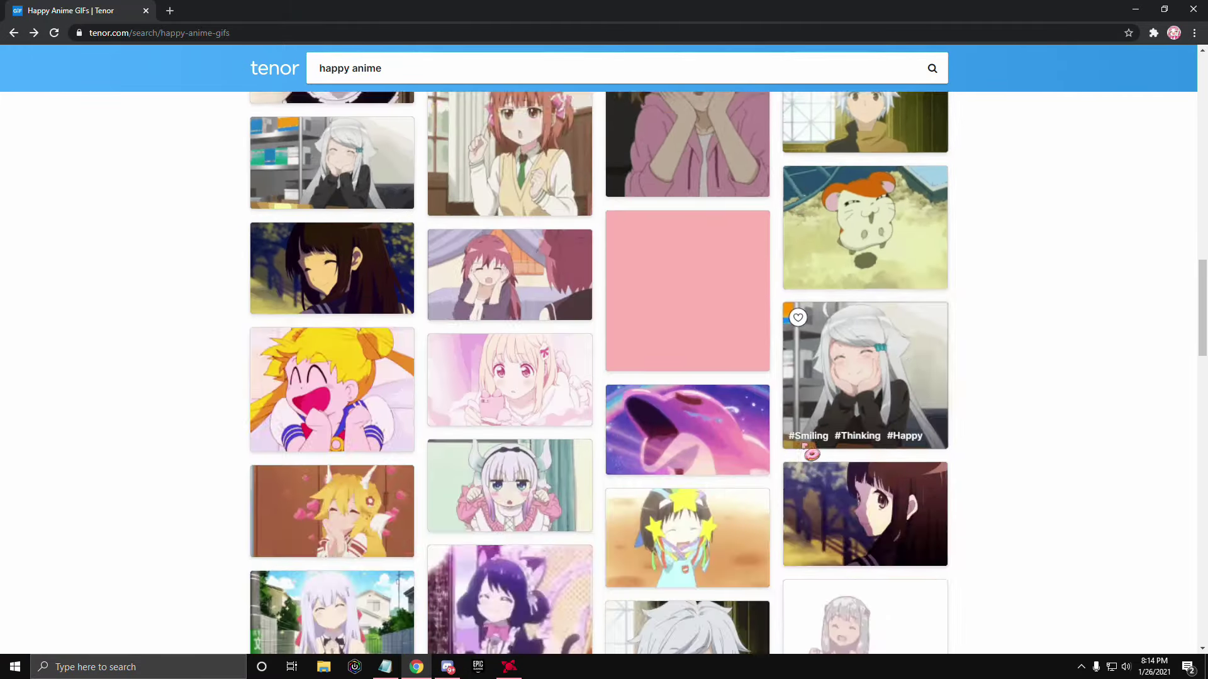
{"action": "scroll", "coordinate": [811, 454], "scroll_direction": "down", "scroll_amount": 15}
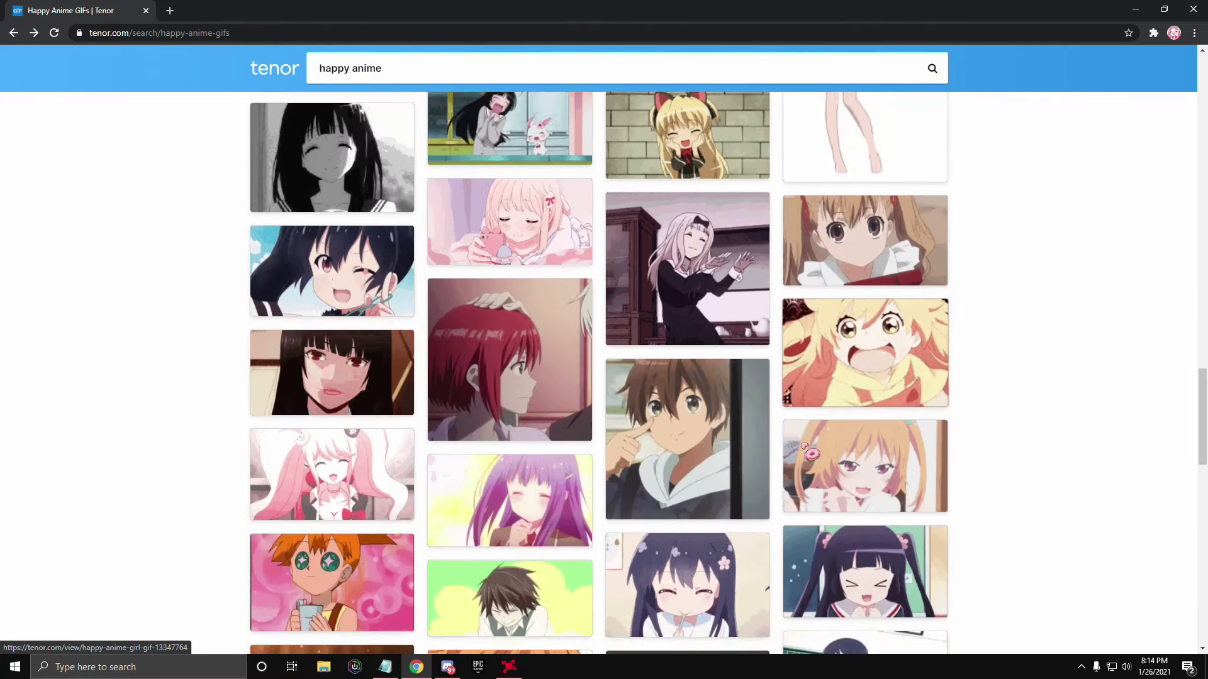
{"action": "scroll", "coordinate": [812, 454], "scroll_direction": "down", "scroll_amount": 15}
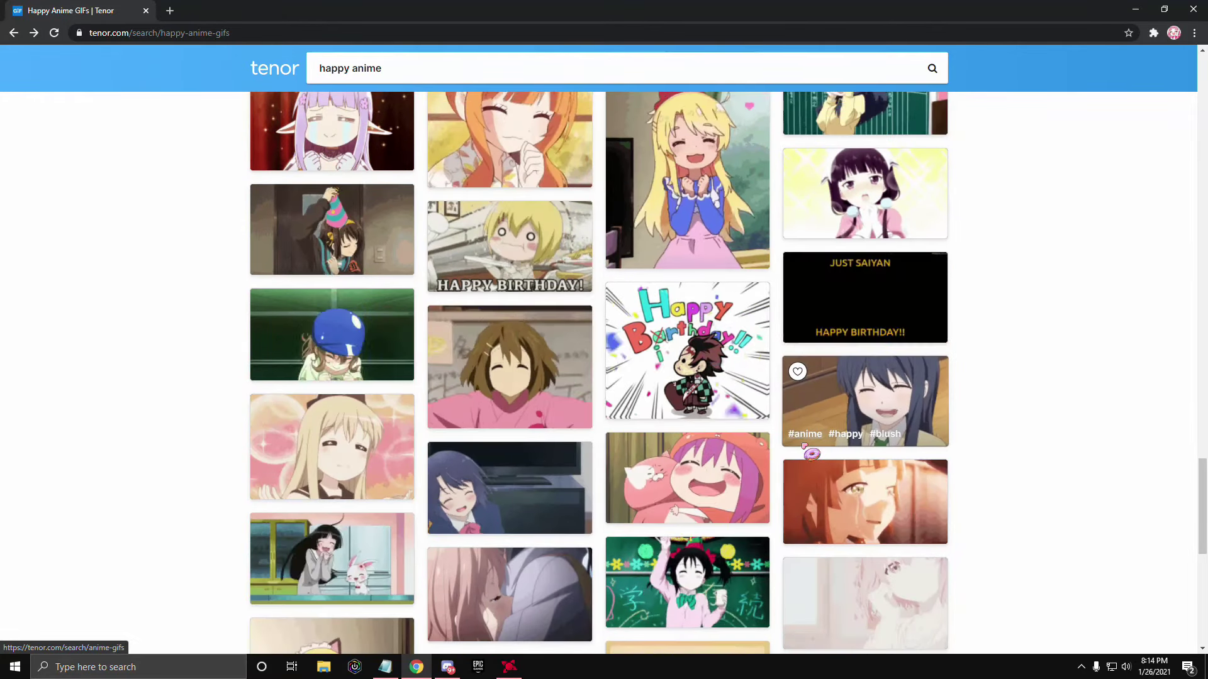
{"action": "scroll", "coordinate": [811, 454], "scroll_direction": "down", "scroll_amount": 8}
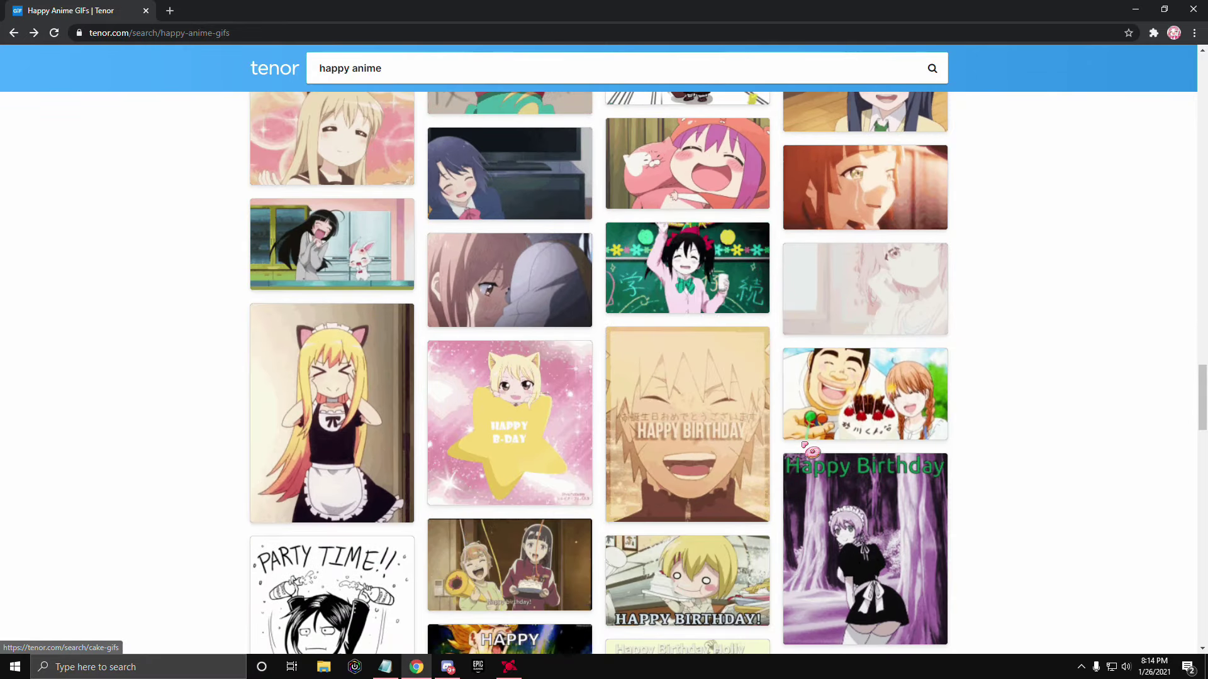
{"action": "scroll", "coordinate": [812, 439], "scroll_direction": "down", "scroll_amount": 15}
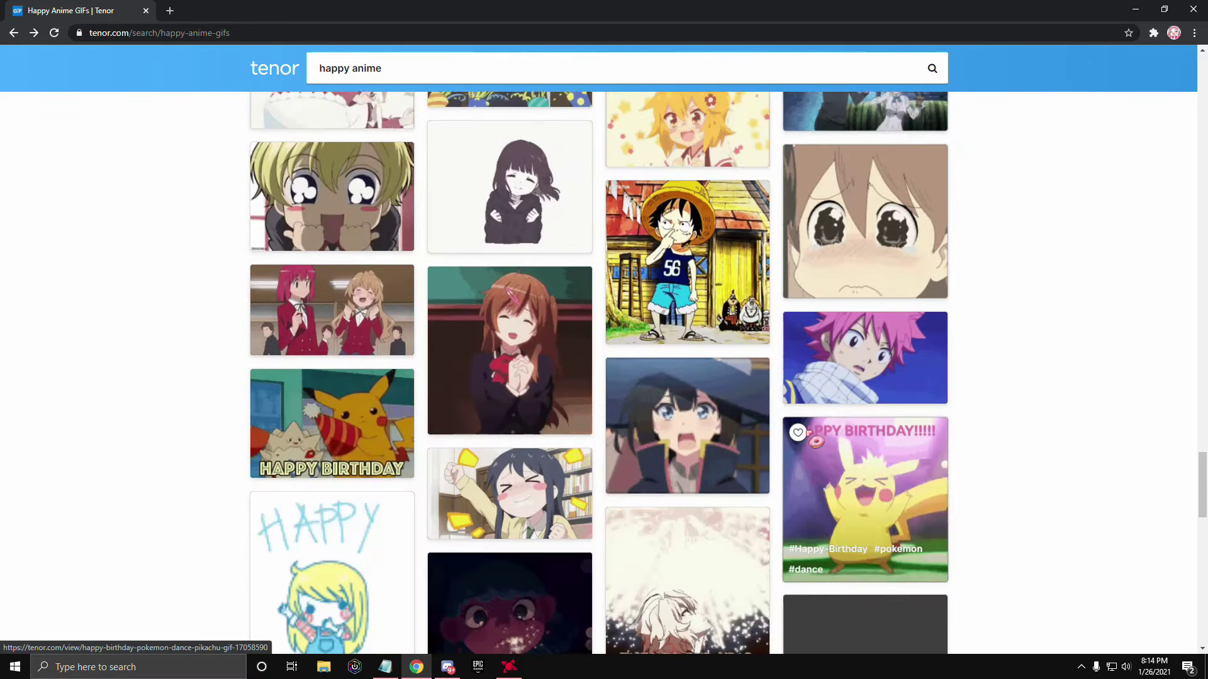
{"action": "scroll", "coordinate": [815, 441], "scroll_direction": "down", "scroll_amount": 10}
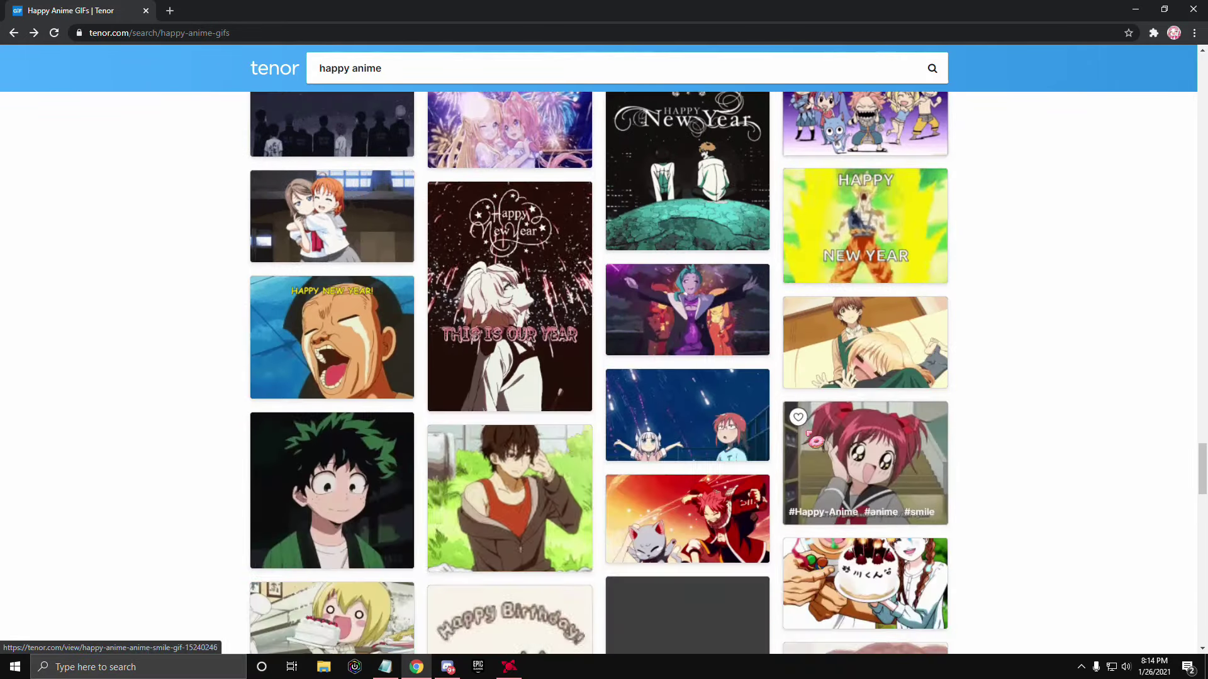
{"action": "scroll", "coordinate": [816, 442], "scroll_direction": "down", "scroll_amount": 5}
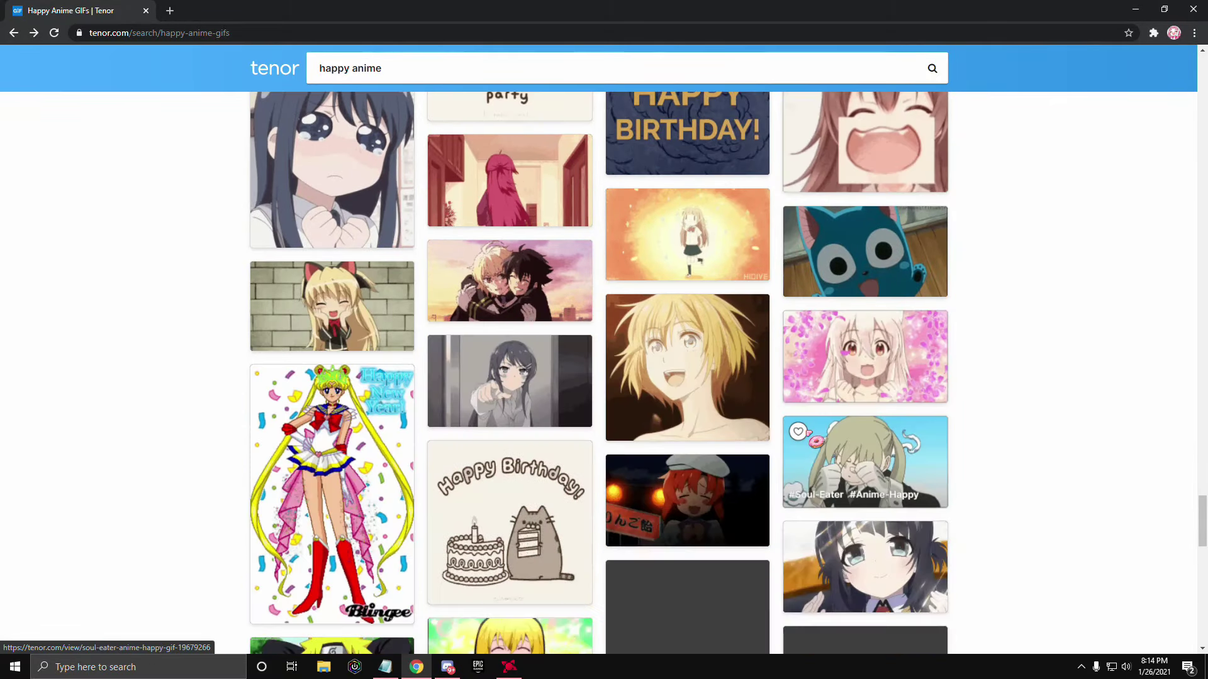
{"action": "scroll", "coordinate": [946, 470], "scroll_direction": "down", "scroll_amount": 11}
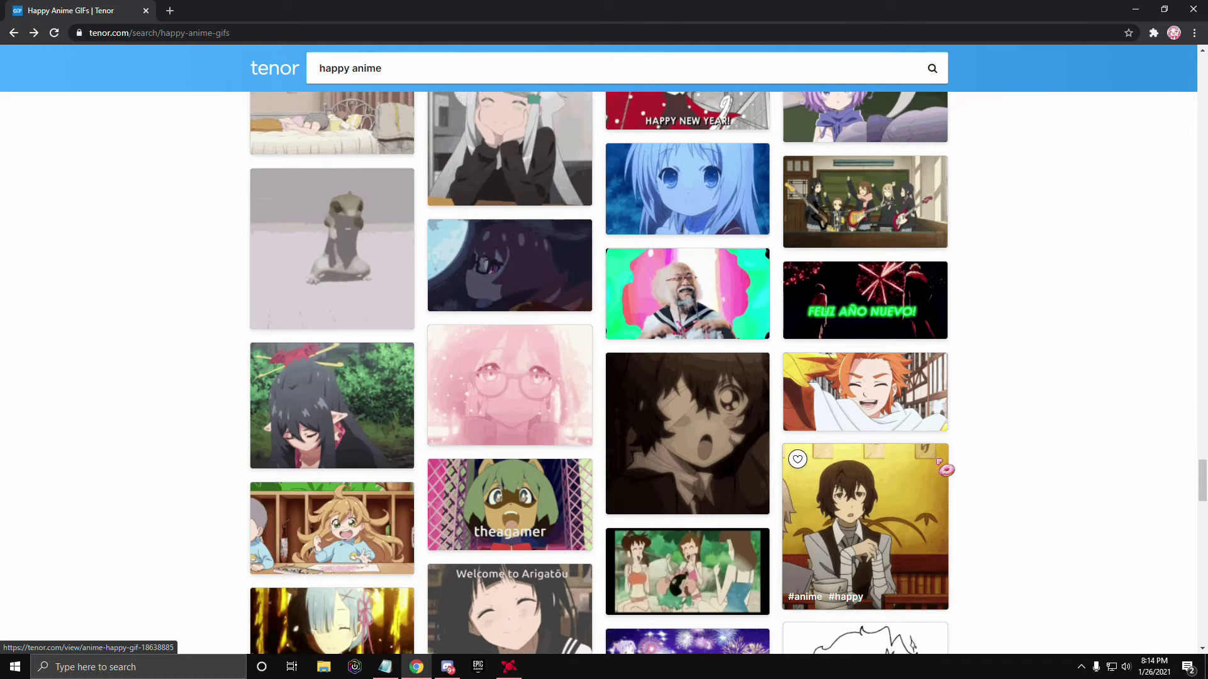
{"action": "scroll", "coordinate": [945, 470], "scroll_direction": "up", "scroll_amount": 12}
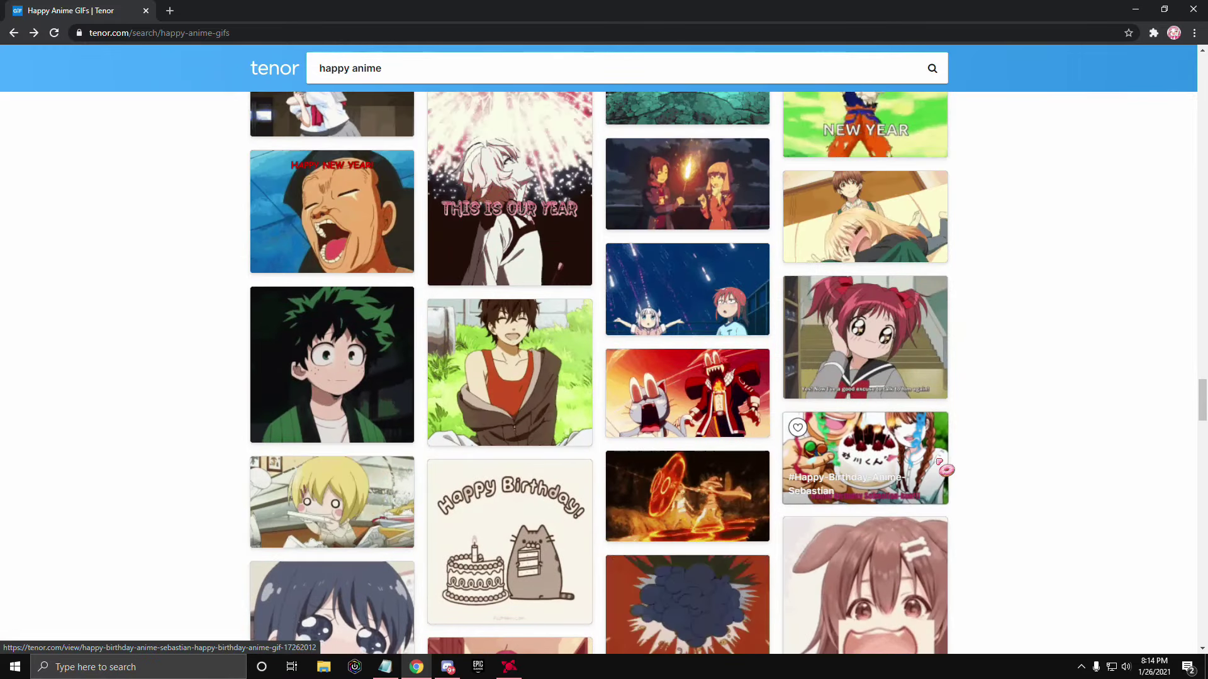
{"action": "scroll", "coordinate": [945, 470], "scroll_direction": "up", "scroll_amount": 12}
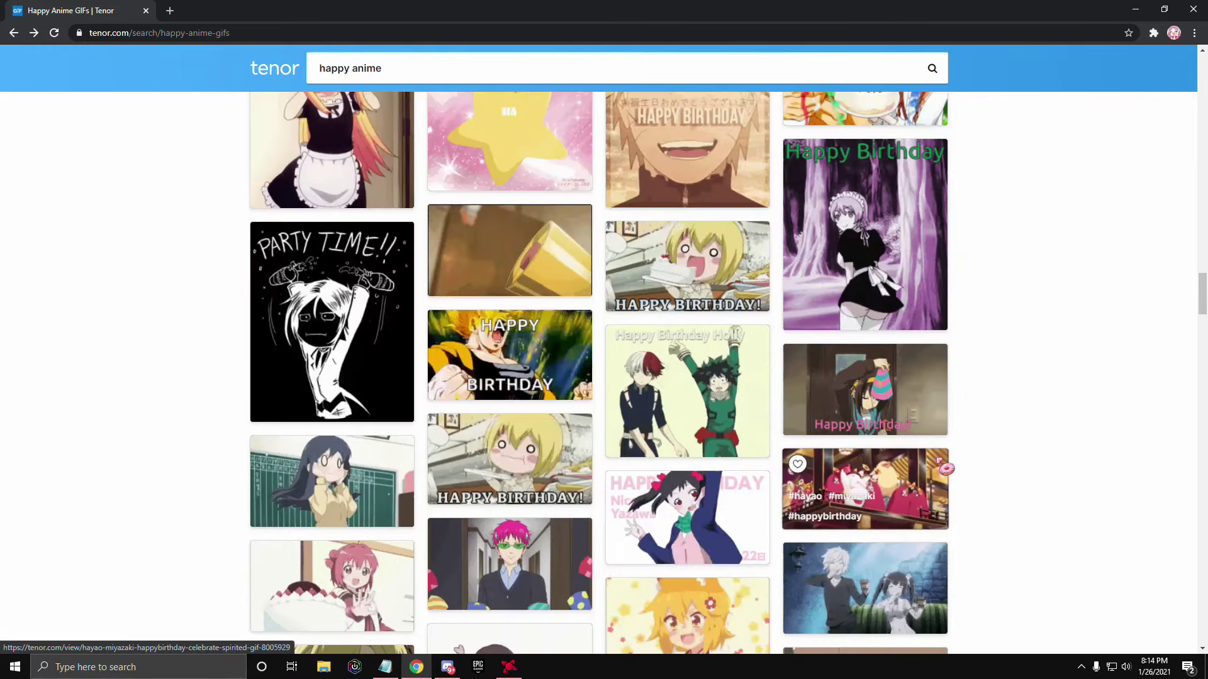
{"action": "scroll", "coordinate": [947, 470], "scroll_direction": "up", "scroll_amount": 6}
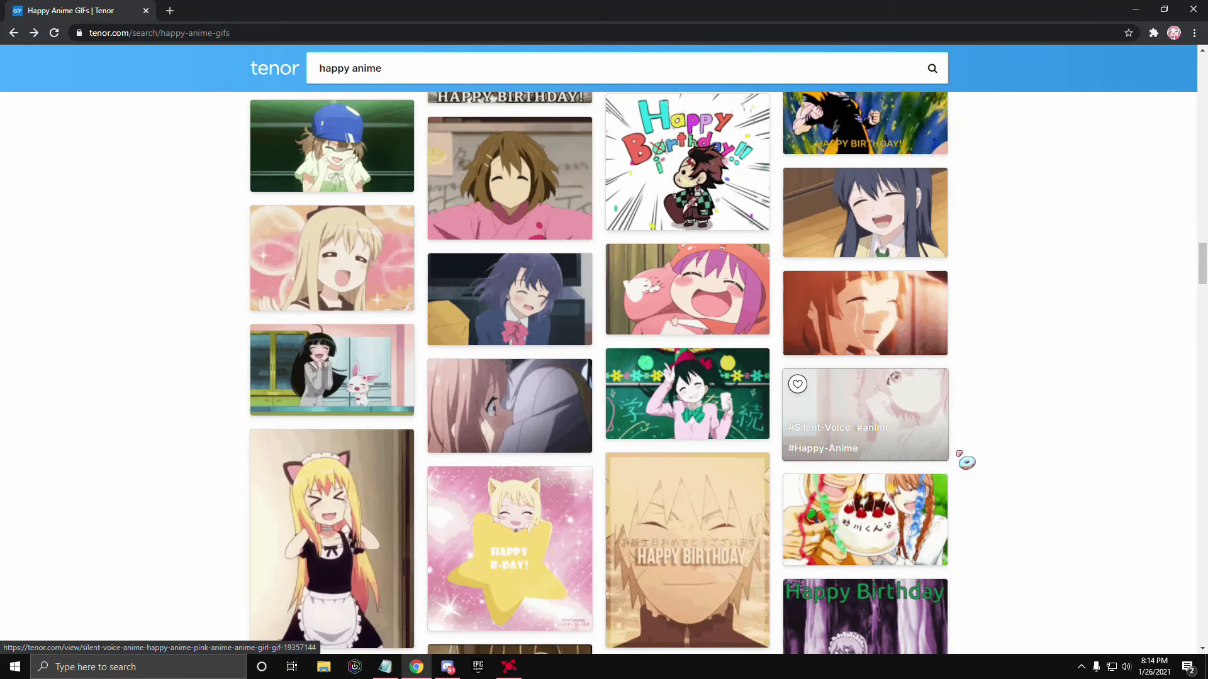
{"action": "scroll", "coordinate": [1071, 415], "scroll_direction": "up", "scroll_amount": 5}
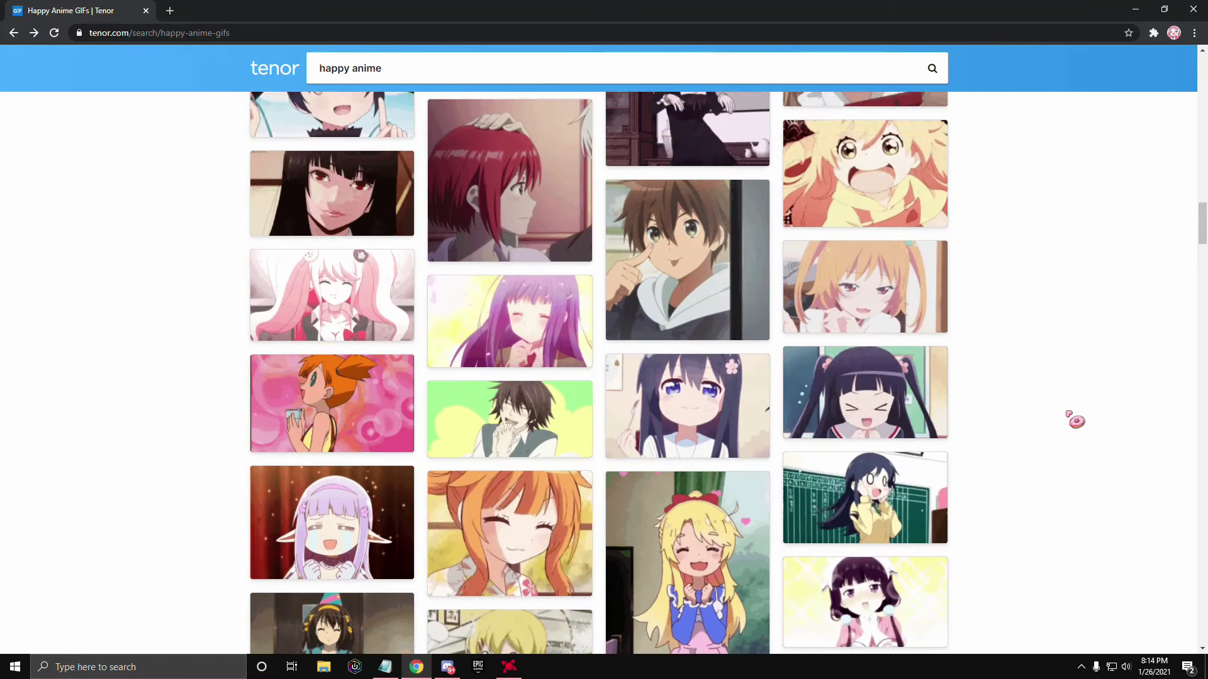
{"action": "scroll", "coordinate": [1071, 415], "scroll_direction": "up", "scroll_amount": 5}
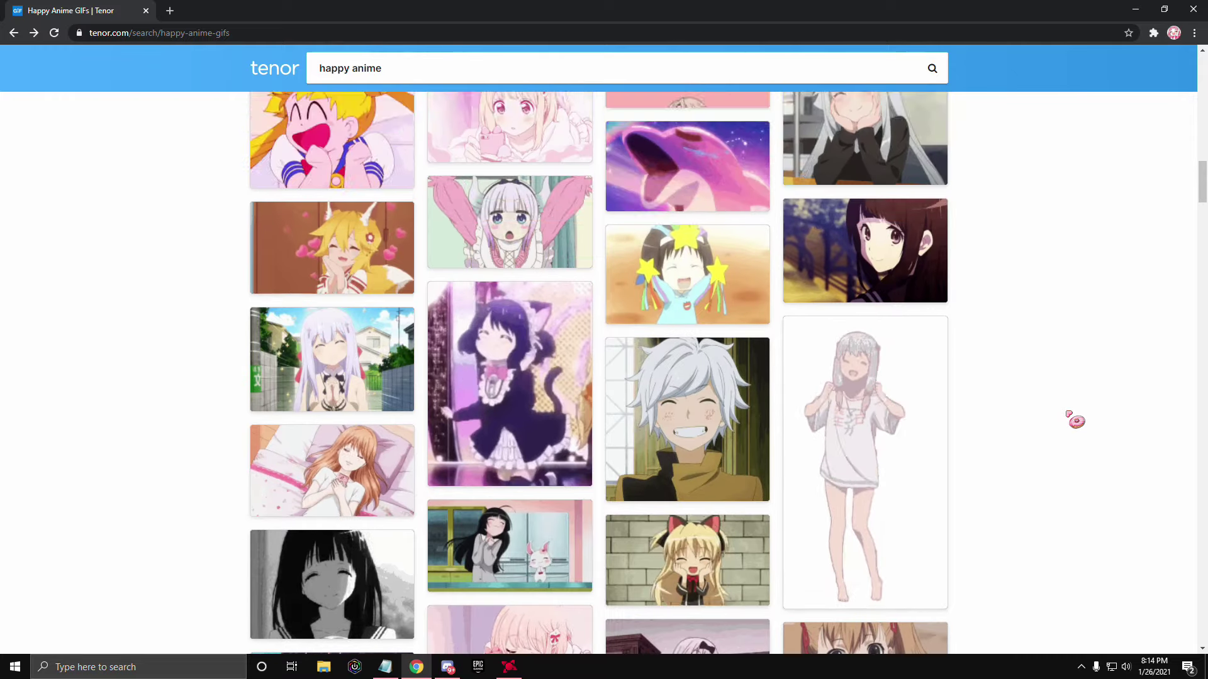
{"action": "scroll", "coordinate": [1074, 420], "scroll_direction": "up", "scroll_amount": 8}
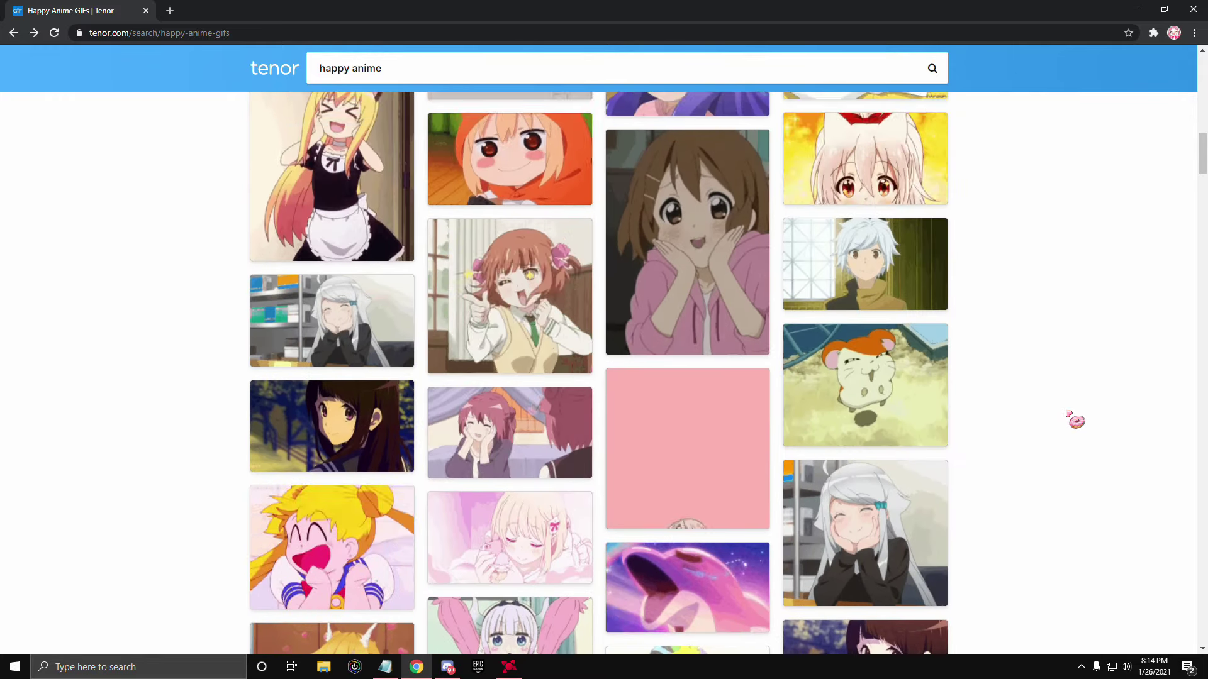
{"action": "scroll", "coordinate": [1075, 421], "scroll_direction": "up", "scroll_amount": 3}
Switch to Discord and open the welccy channel of the KittyWittyCafé server.
{"action": "key", "text": "super+Down"}
{"action": "key", "text": "super+Down"}
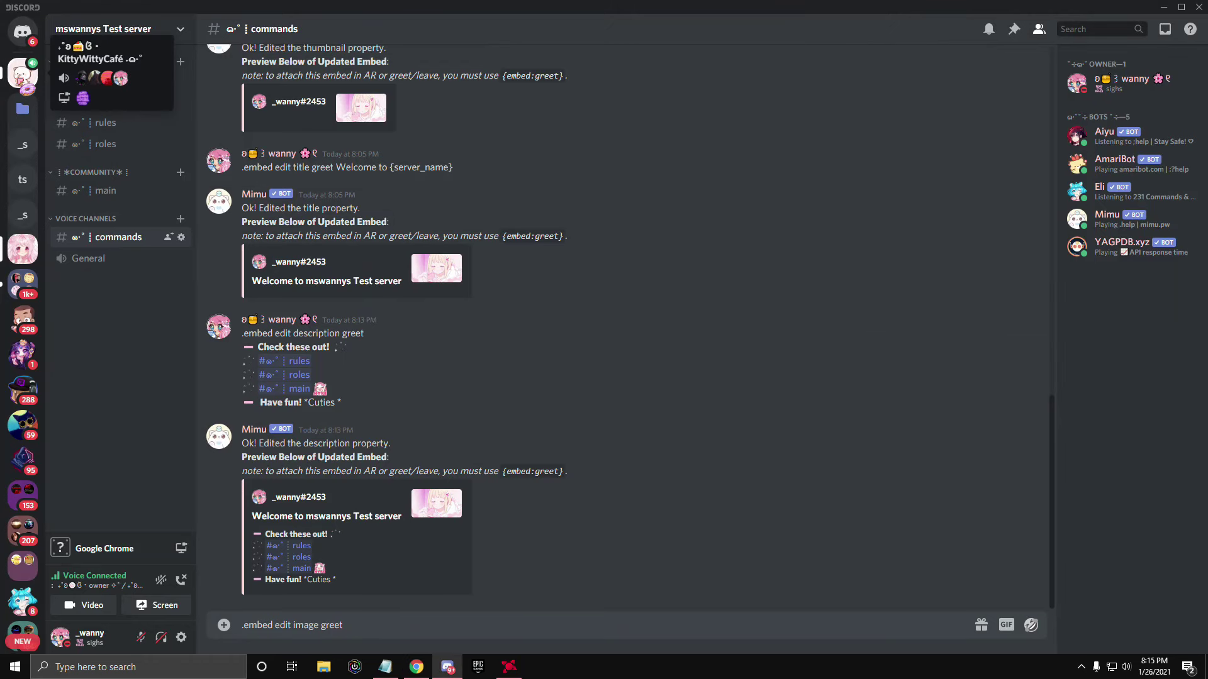
{"action": "left_click", "coordinate": [22, 74]}
{"action": "scroll", "coordinate": [139, 201], "scroll_direction": "up", "scroll_amount": 5}
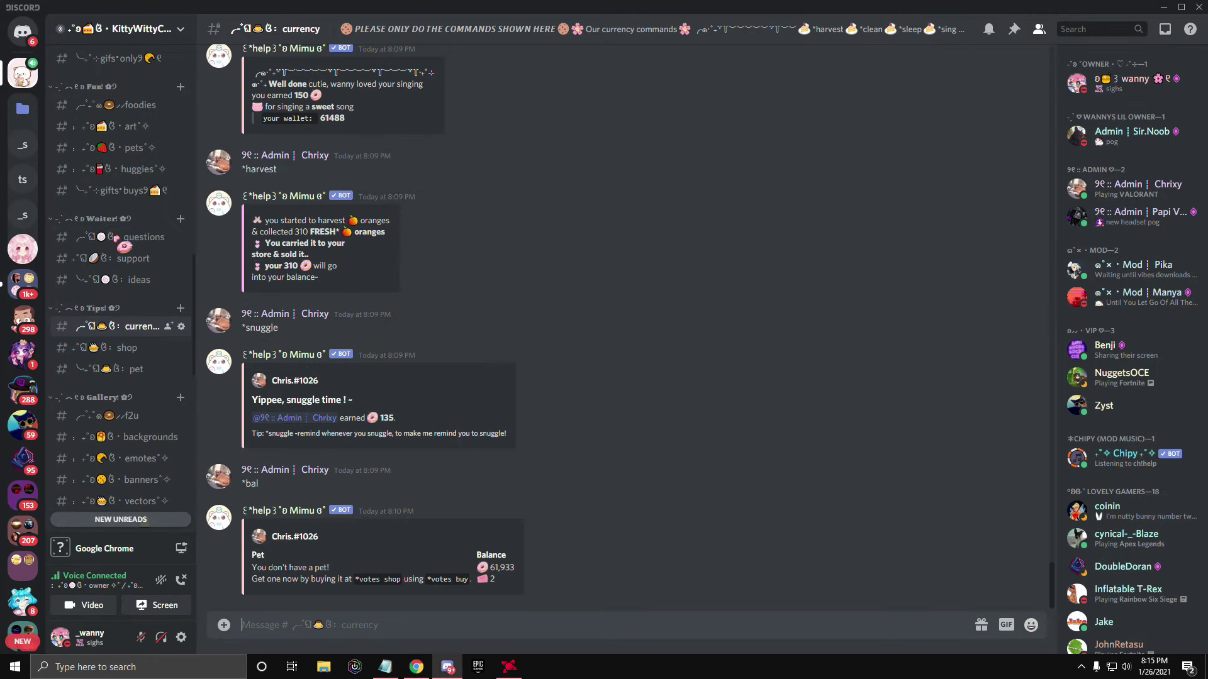
{"action": "scroll", "coordinate": [142, 270], "scroll_direction": "down", "scroll_amount": 2}
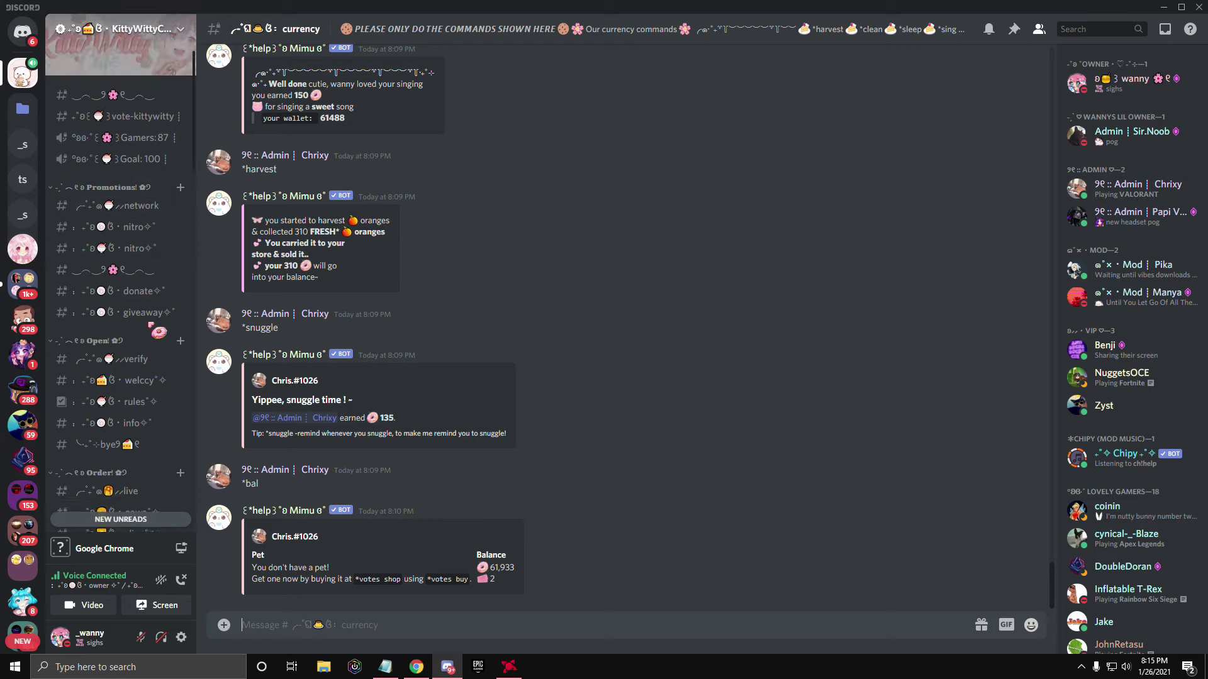
{"action": "left_click", "coordinate": [126, 331]}
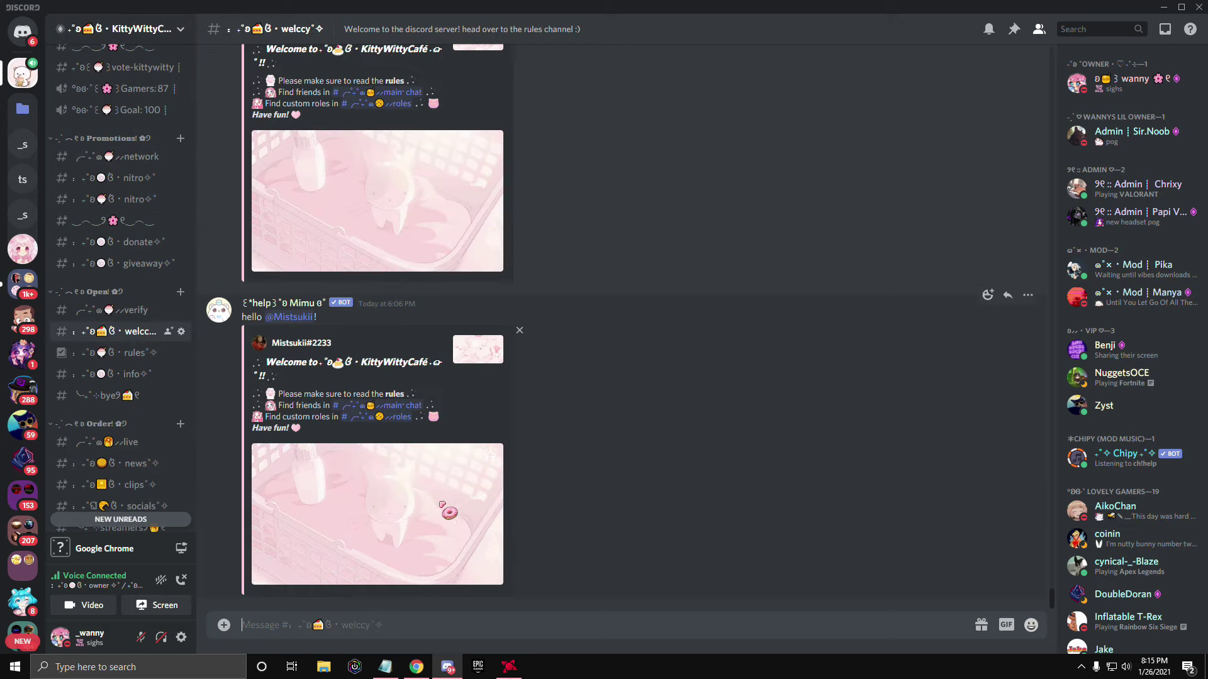
Copy the link of the pink bear thumbnail GIF in the latest welcome embed.
{"action": "left_click", "coordinate": [471, 351]}
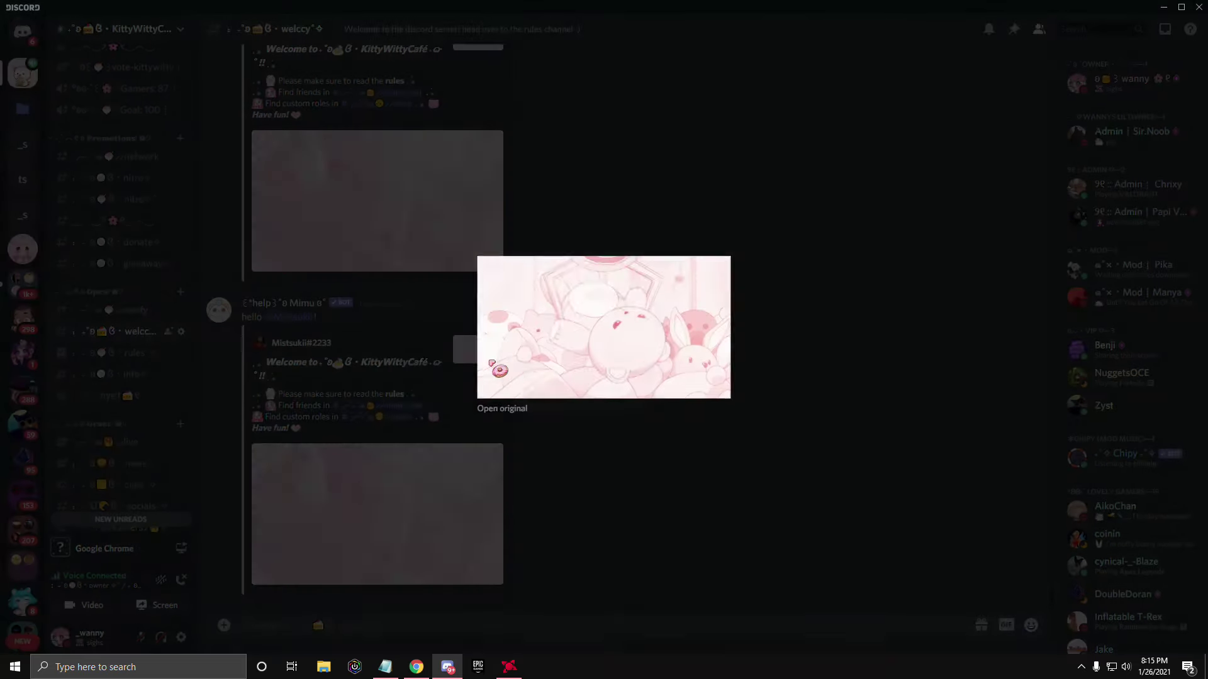
{"action": "right_click", "coordinate": [566, 331]}
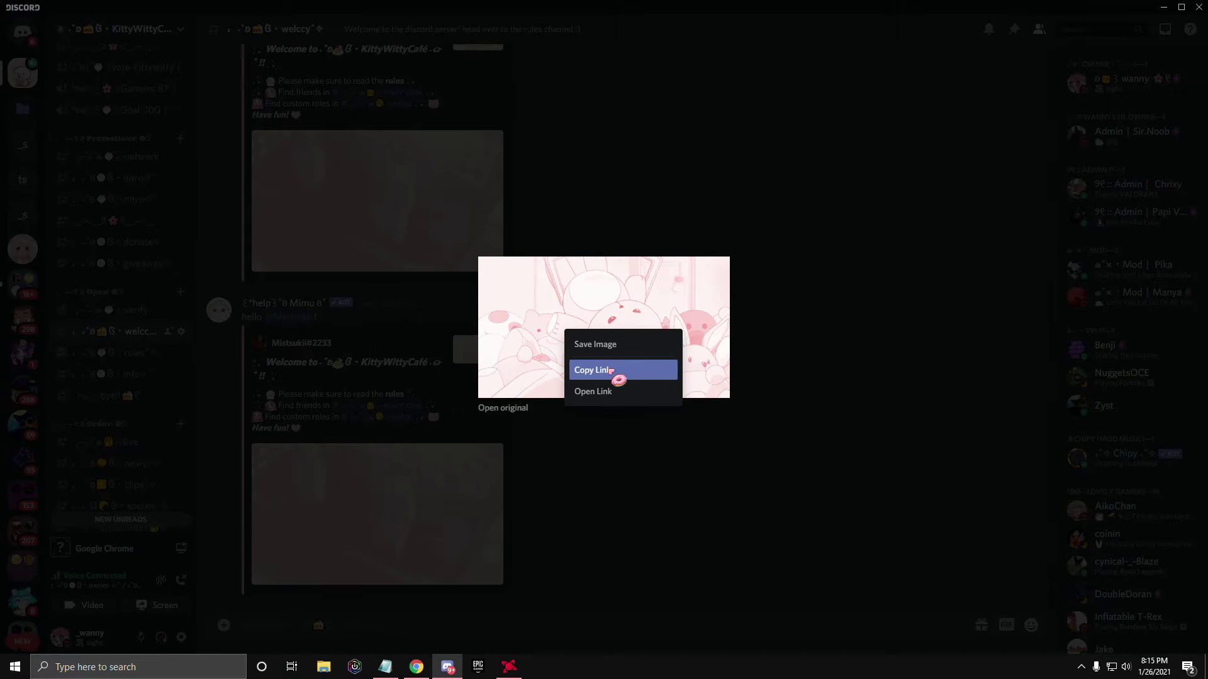
{"action": "left_click", "coordinate": [654, 376]}
{"action": "left_click", "coordinate": [660, 474]}
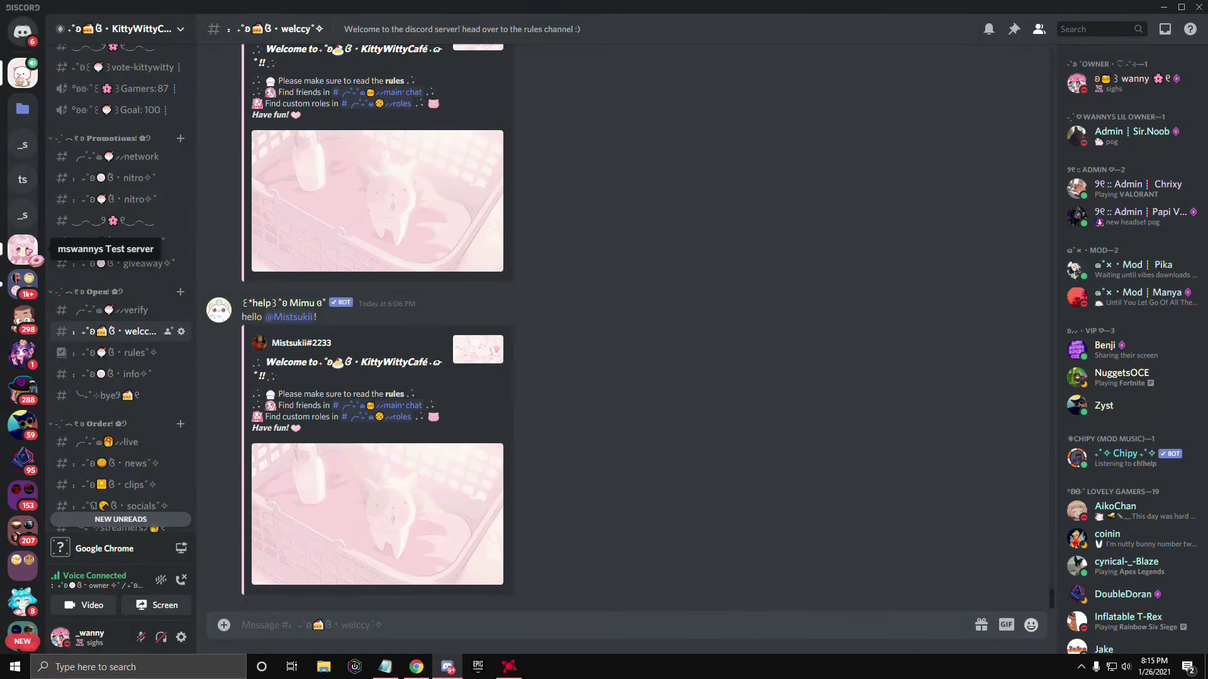
Return to the Test server's commands channel, add the copied cute_pink_bear.gif link to the drafted greet image command and send it.
{"action": "left_click", "coordinate": [23, 249]}
{"action": "right_click", "coordinate": [375, 625]}
{"action": "left_click", "coordinate": [391, 619]}
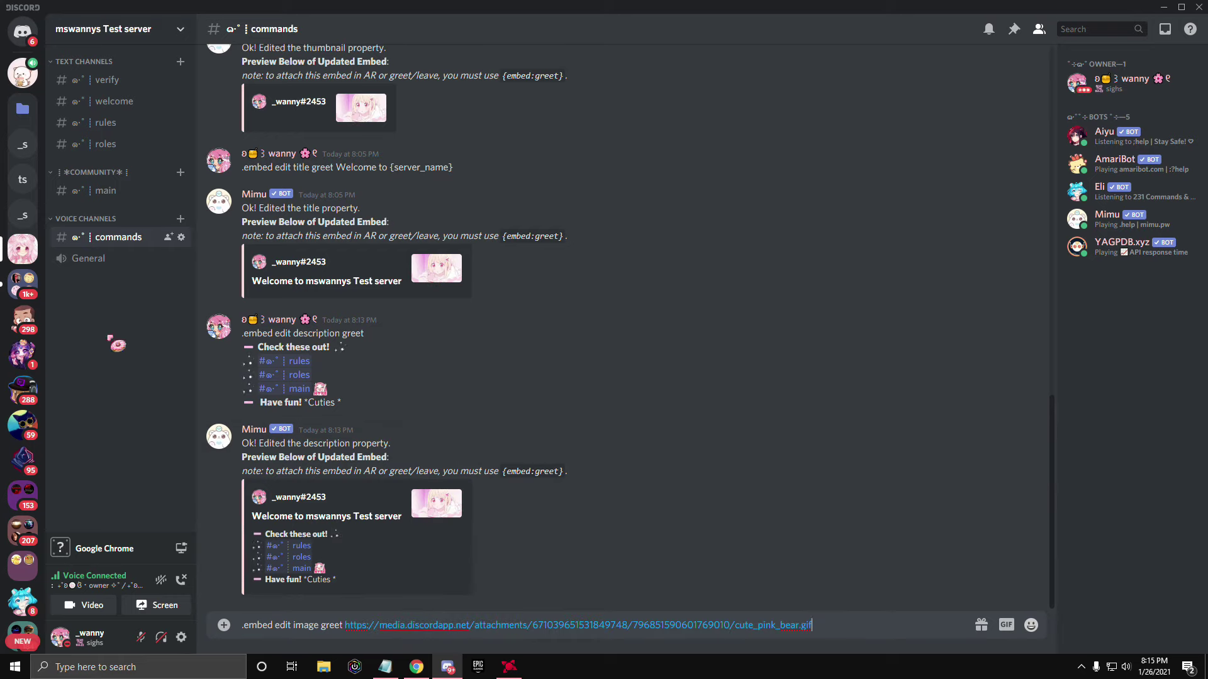
{"action": "key", "text": "Return"}
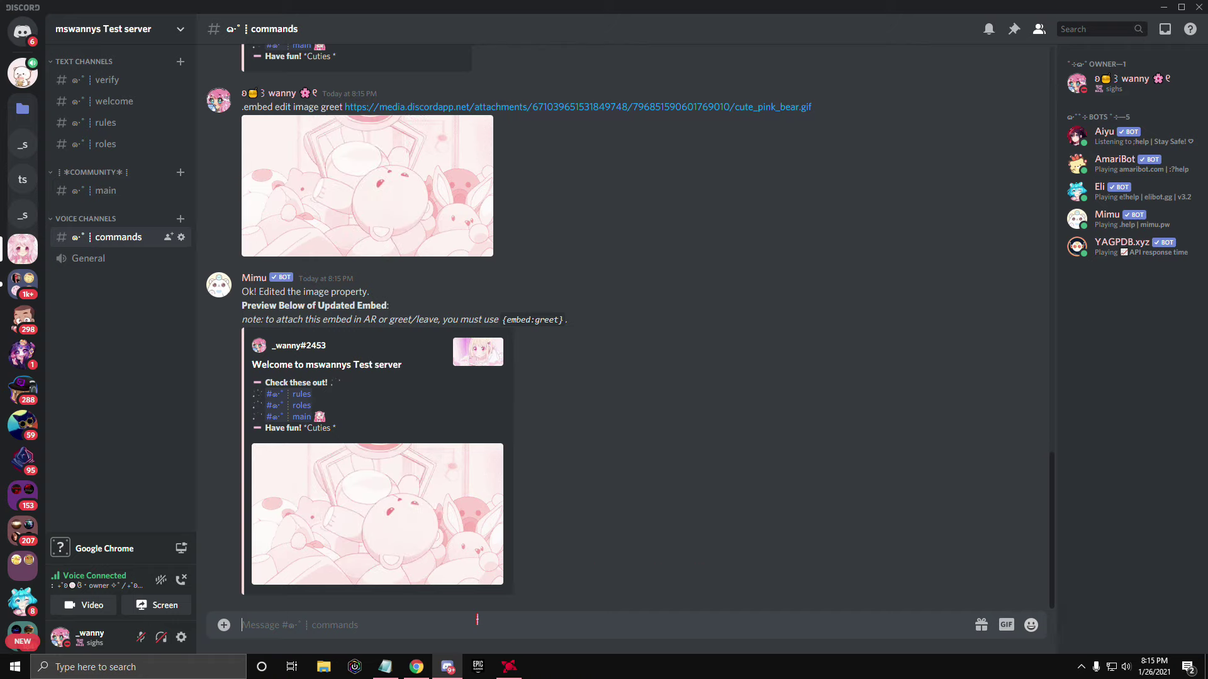
Send ".set greetmsg **Hello** {user}! {embed:greet}" so that the greet message has a bold Hello and the greet embed.
{"action": "type", "text": ".set"}
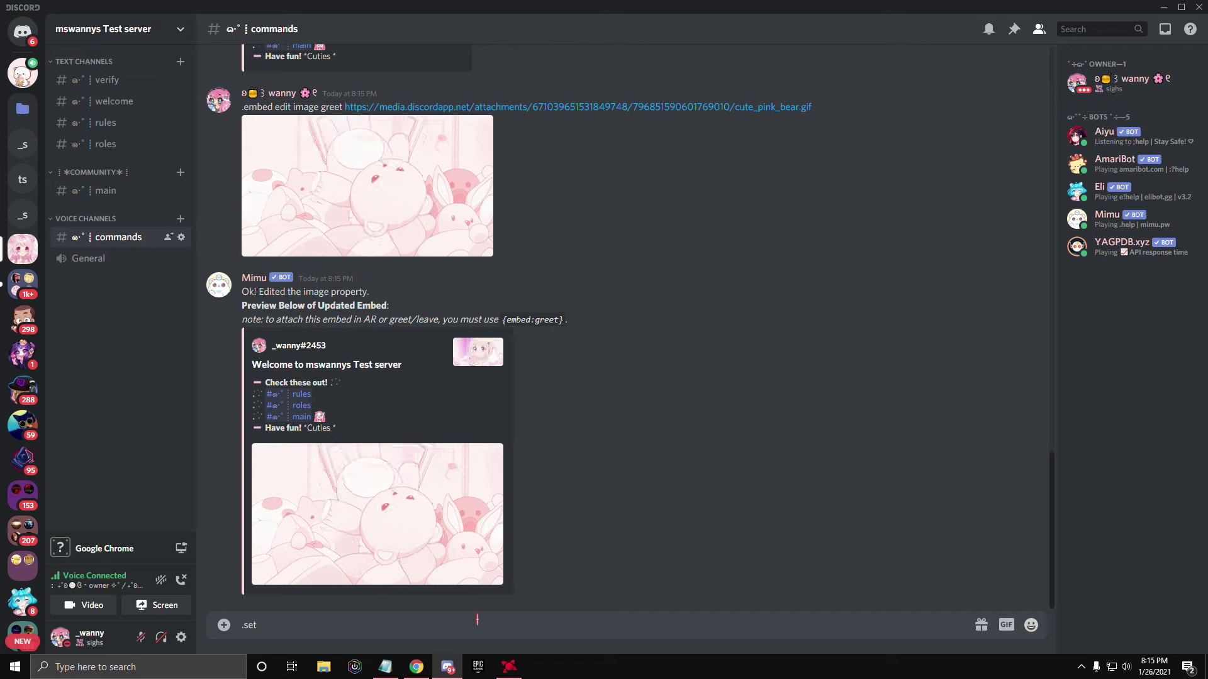
{"action": "type", "text": " greetmsg Hello {user}! {"}
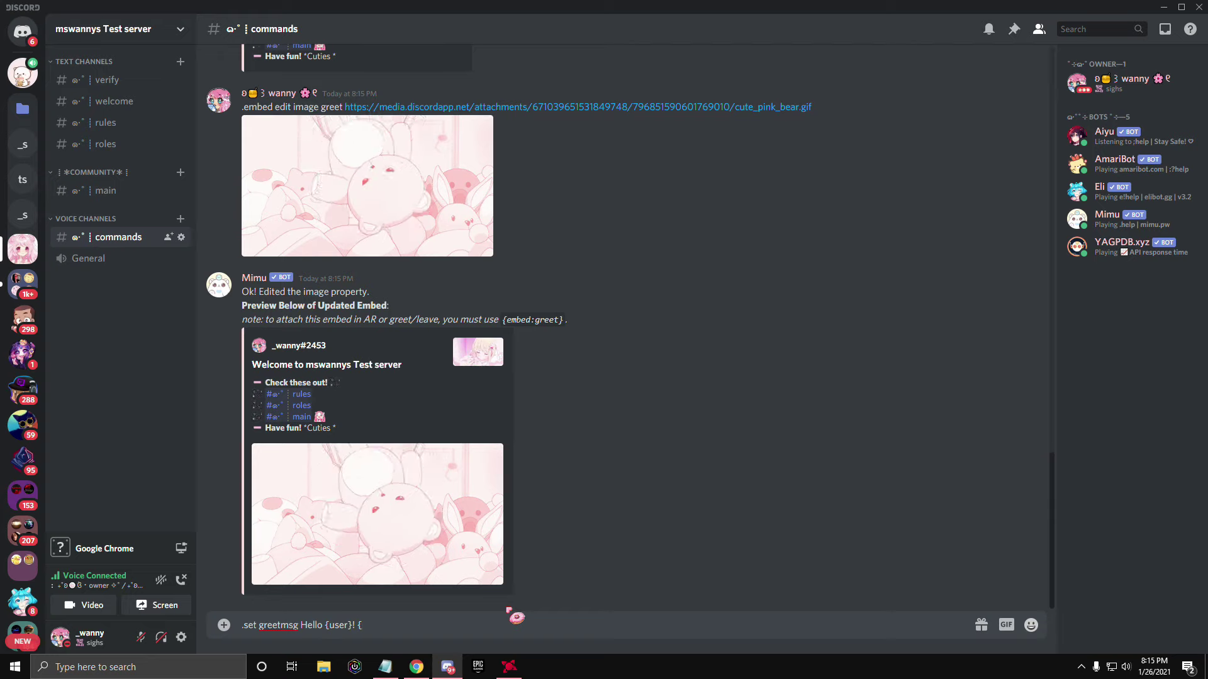
{"action": "type", "text": "bed:greet}"}
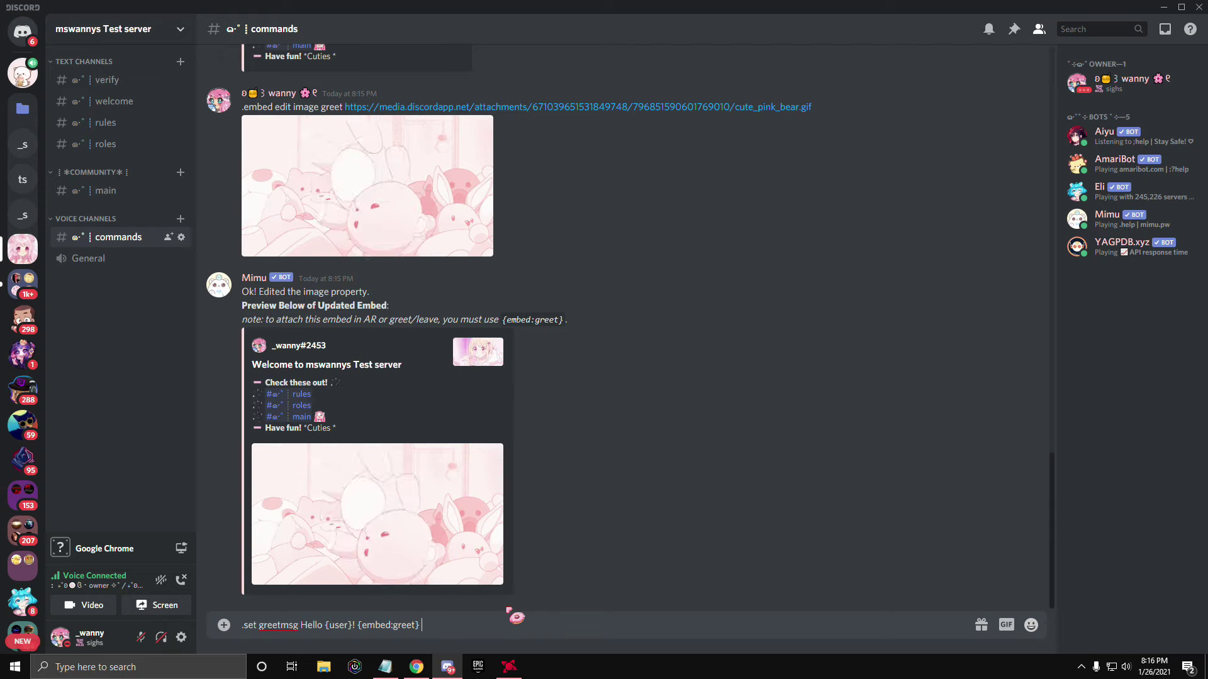
{"action": "left_click_drag", "start_coordinate": [300, 624], "coordinate": [323, 624]}
{"action": "left_click", "coordinate": [256, 600]}
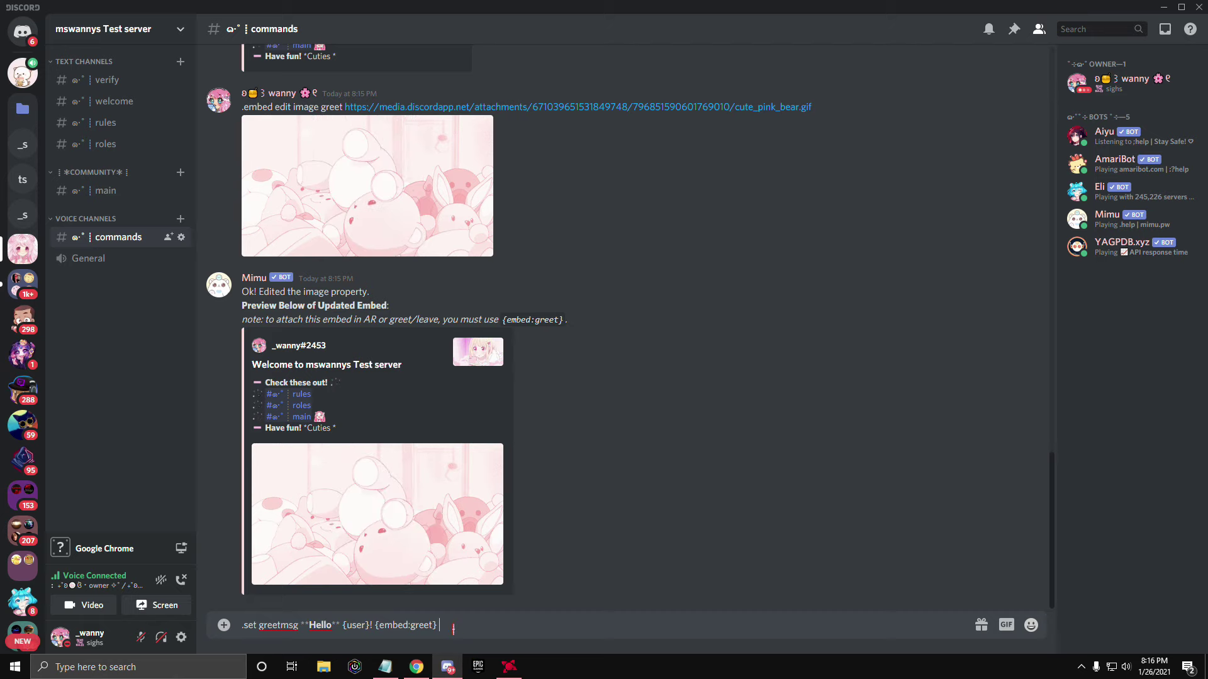
{"action": "key", "text": "Return"}
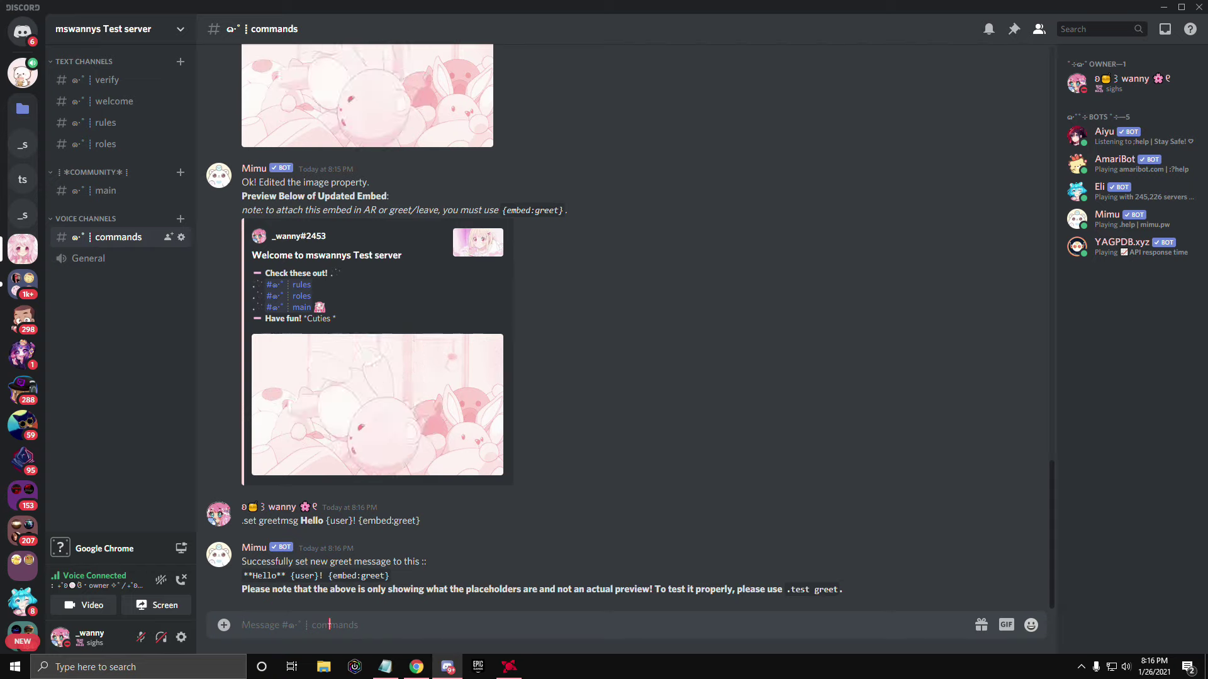
Set the greet channel to the welcome channel with the ".set greetchannel" command.
{"action": "type", "text": ".set gre"}
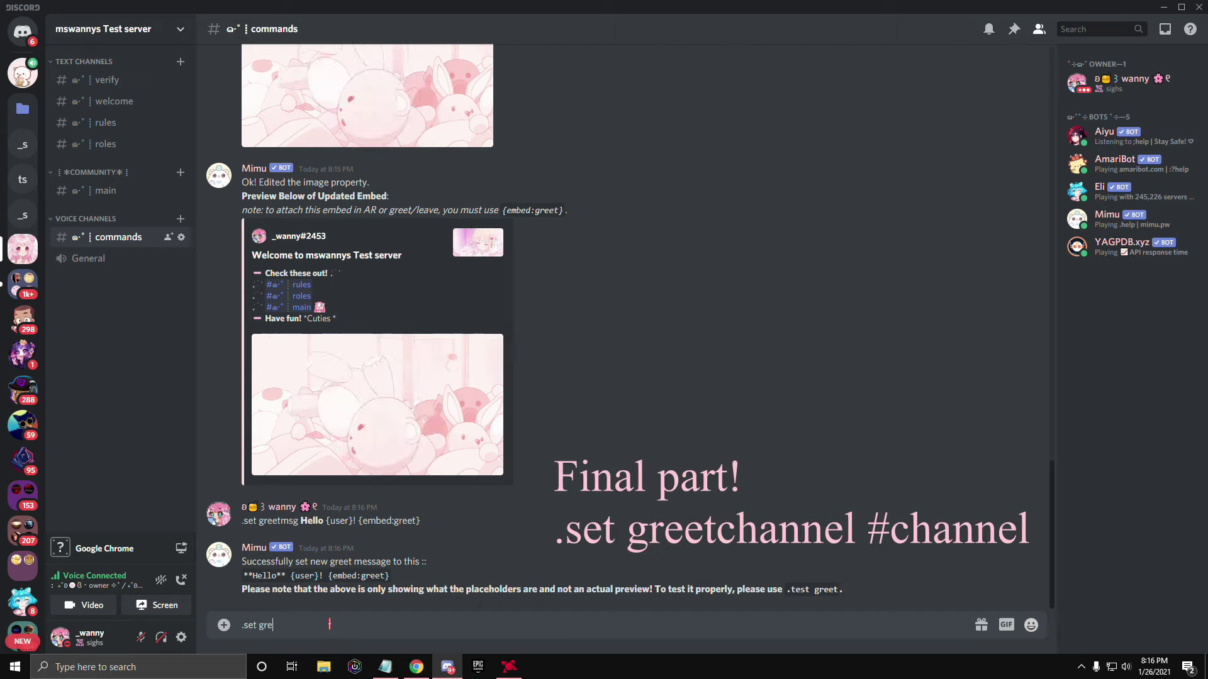
{"action": "type", "text": "etchannel"}
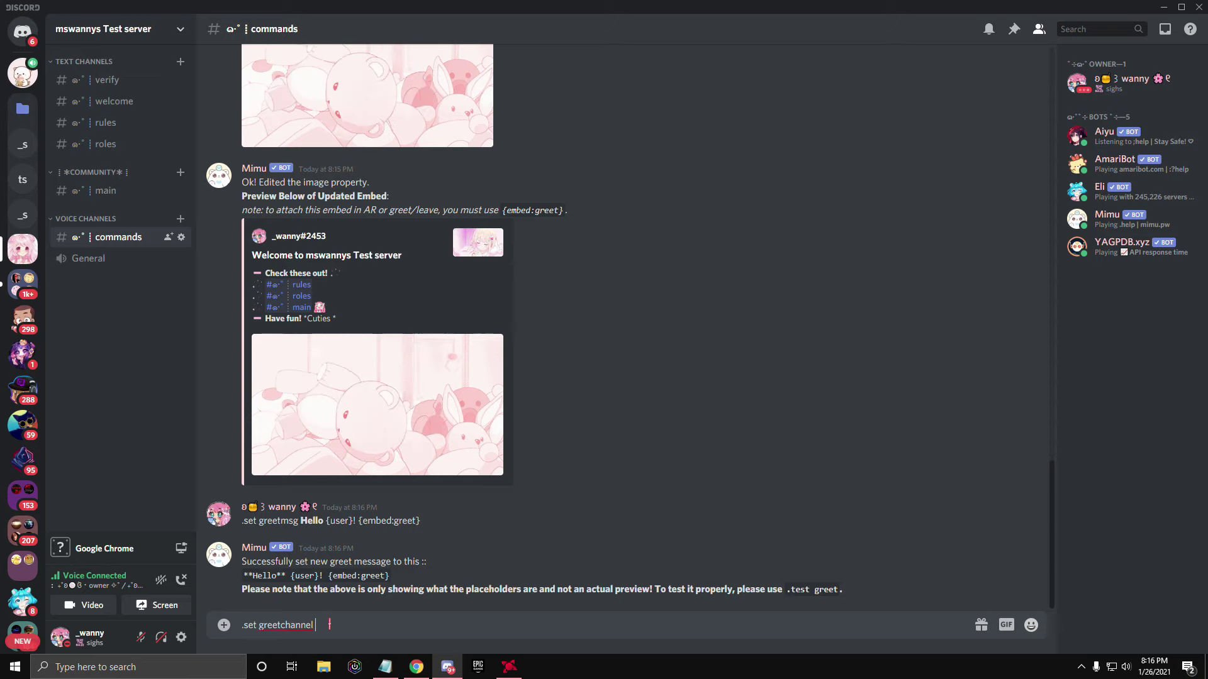
{"action": "type", "text": " #"}
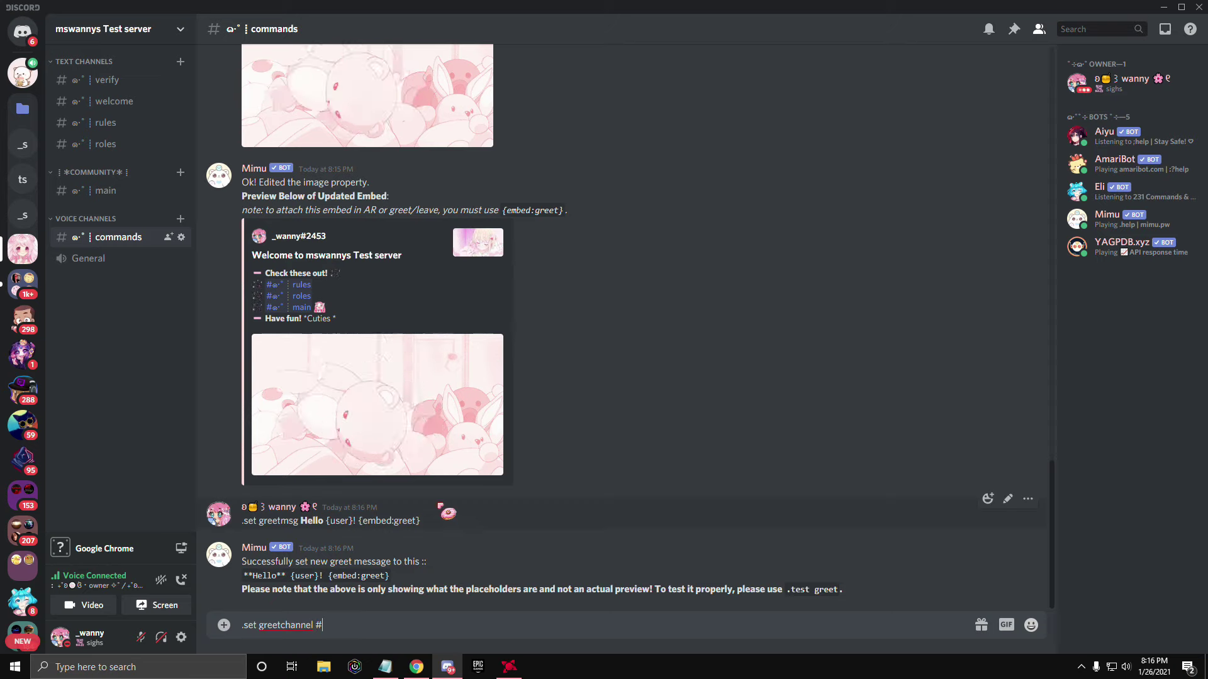
{"action": "type", "text": "we"}
{"action": "key", "text": "Tab"}
{"action": "key", "text": "Return"}
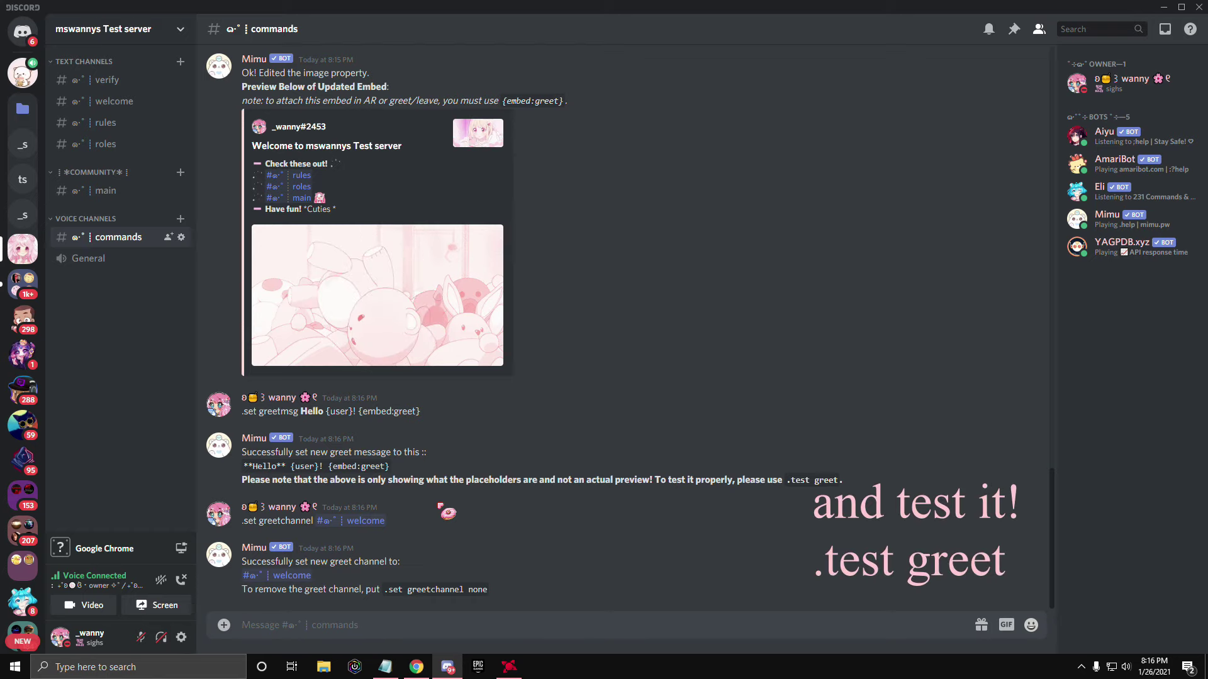
Run the ".test greet" command in the commands channel.
{"action": "type", "text": ".test gr"}
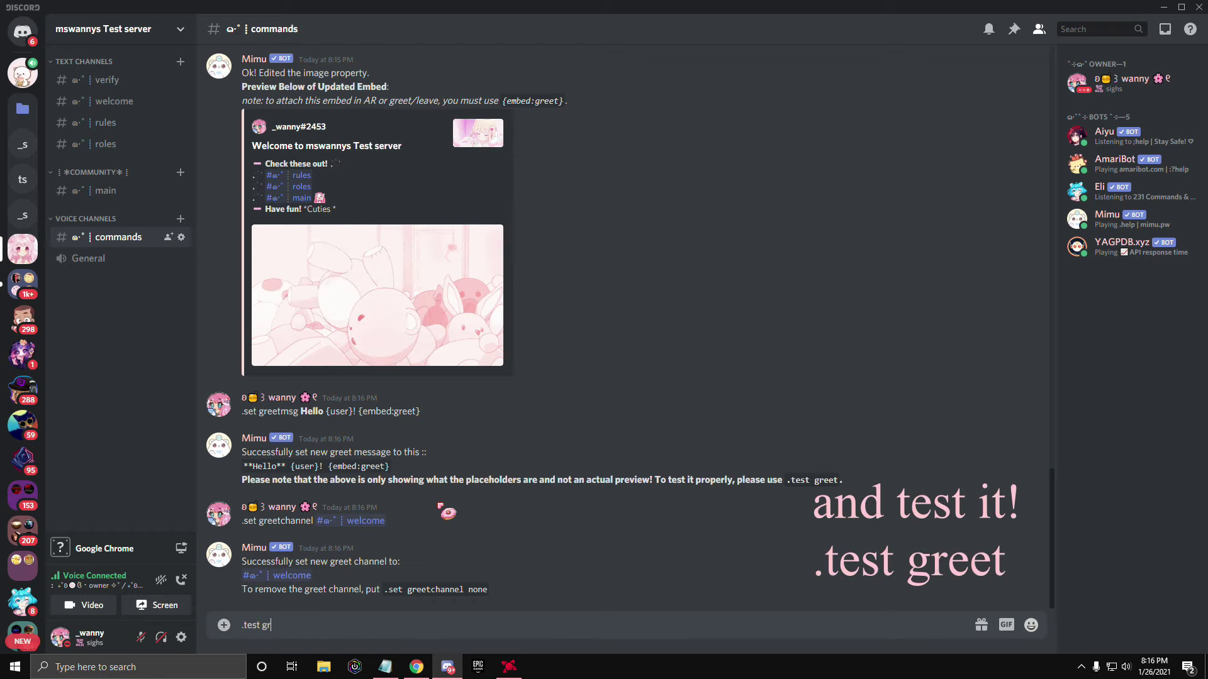
{"action": "type", "text": "eet"}
{"action": "key", "text": "Return"}
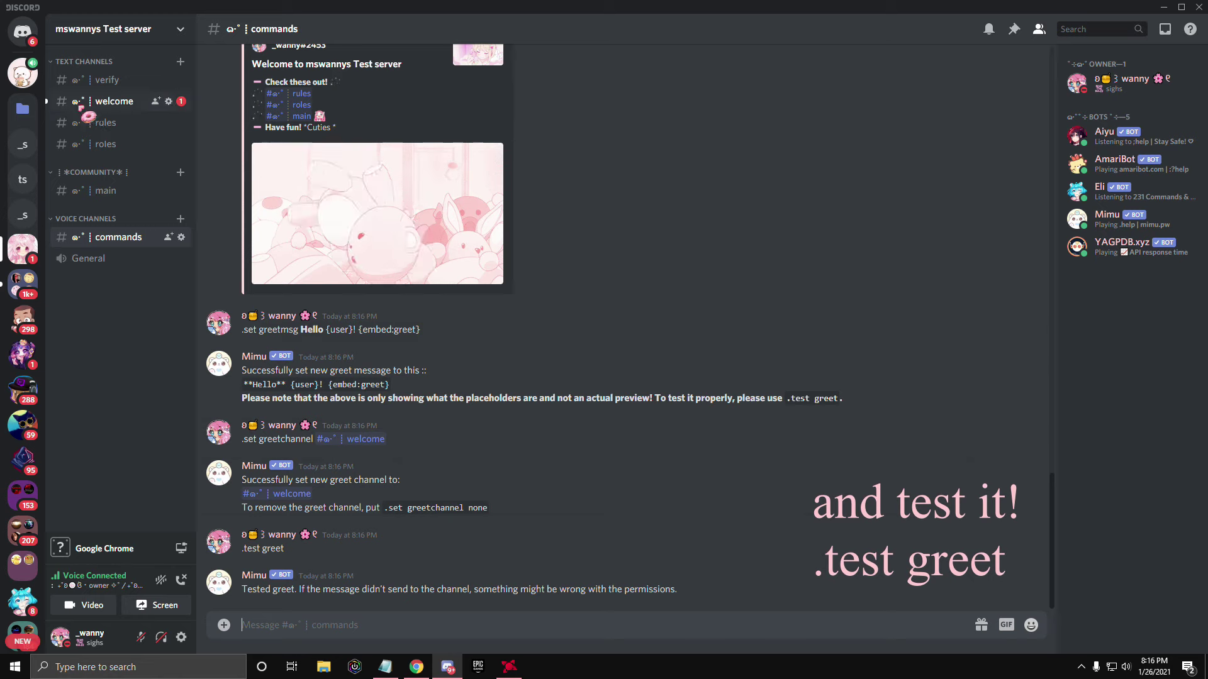
Open the welcome channel and check the posted greet message, including the embed's image and thumbnail.
{"action": "left_click", "coordinate": [112, 101]}
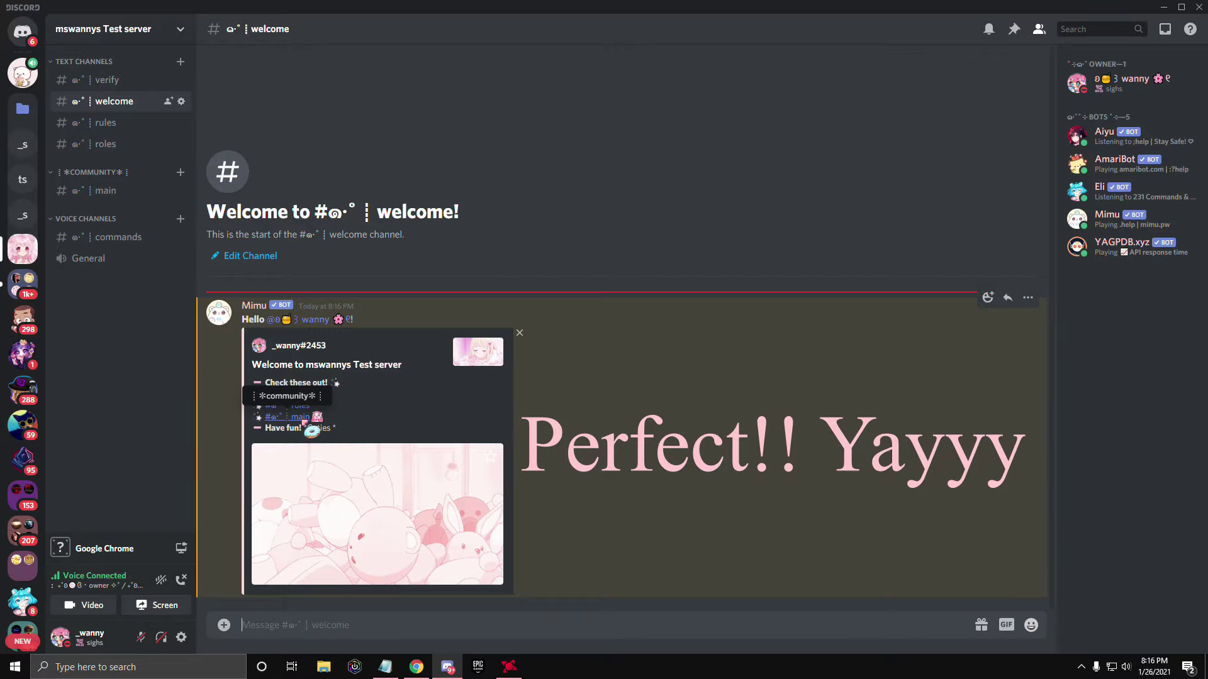
{"action": "left_click", "coordinate": [413, 561]}
{"action": "left_click", "coordinate": [413, 561]}
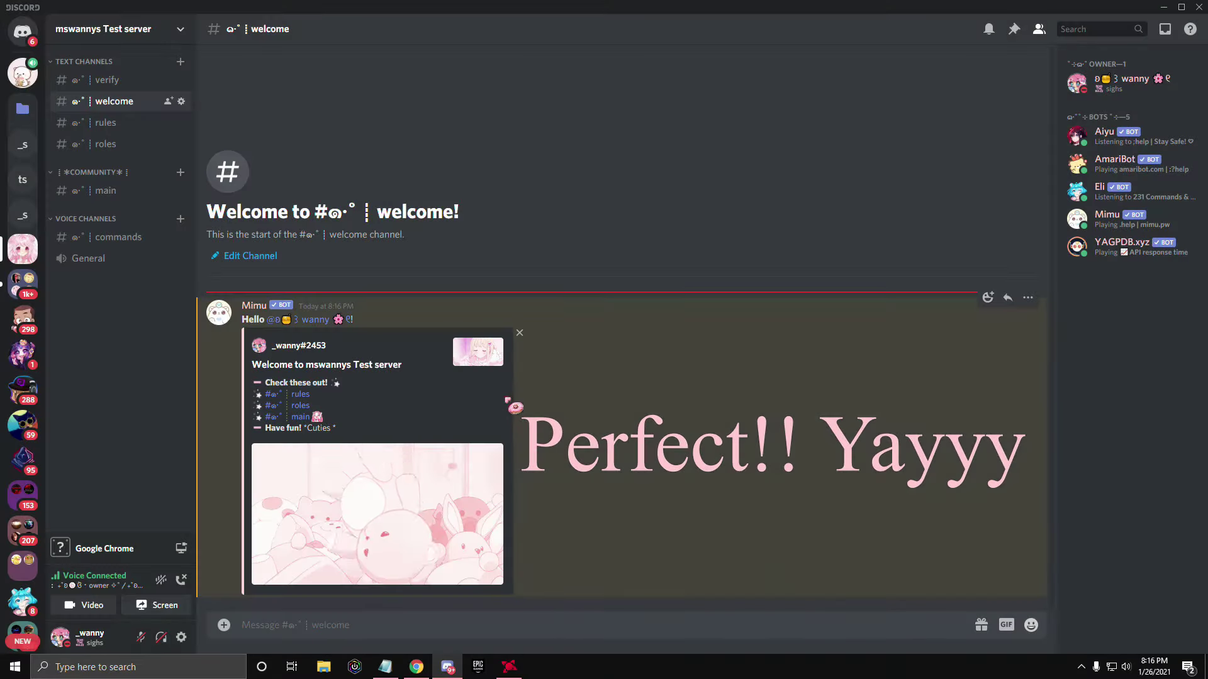
{"action": "left_click", "coordinate": [478, 351]}
{"action": "left_click", "coordinate": [526, 526]}
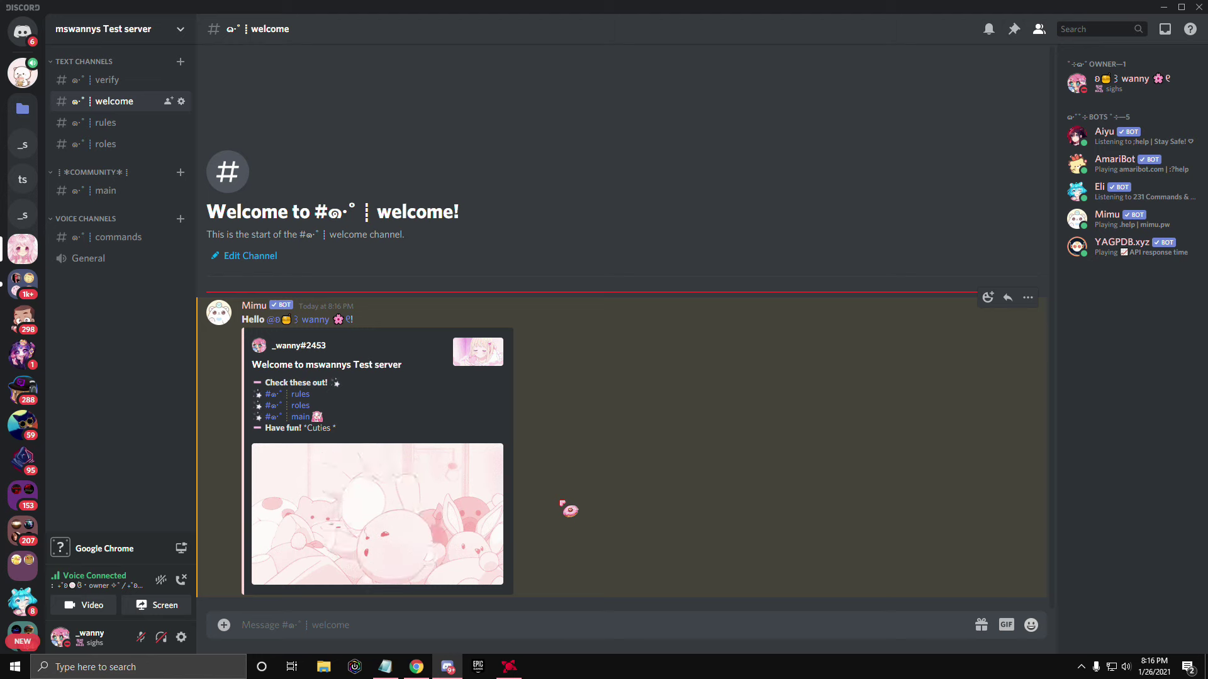